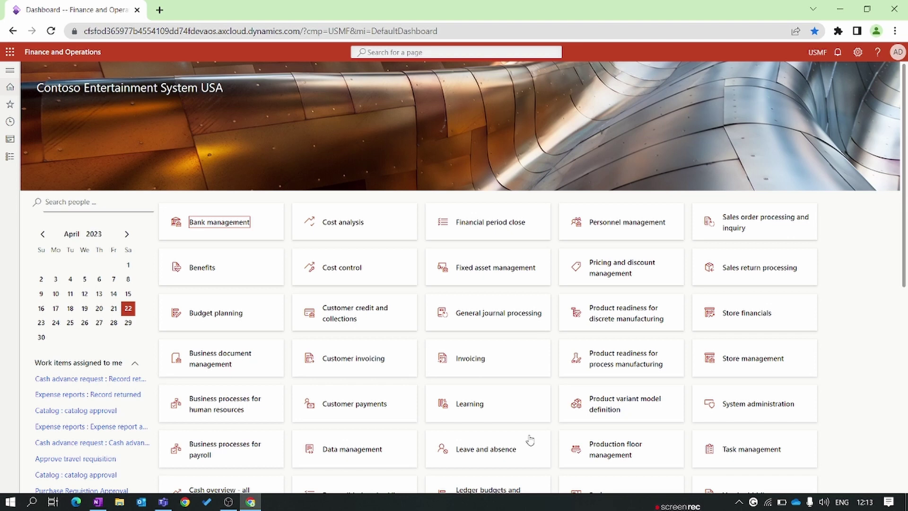
Step: Open Product information management parameters and switch off showing product numbers on forms
click(9, 156)
scroll(57, 284, down, 3)
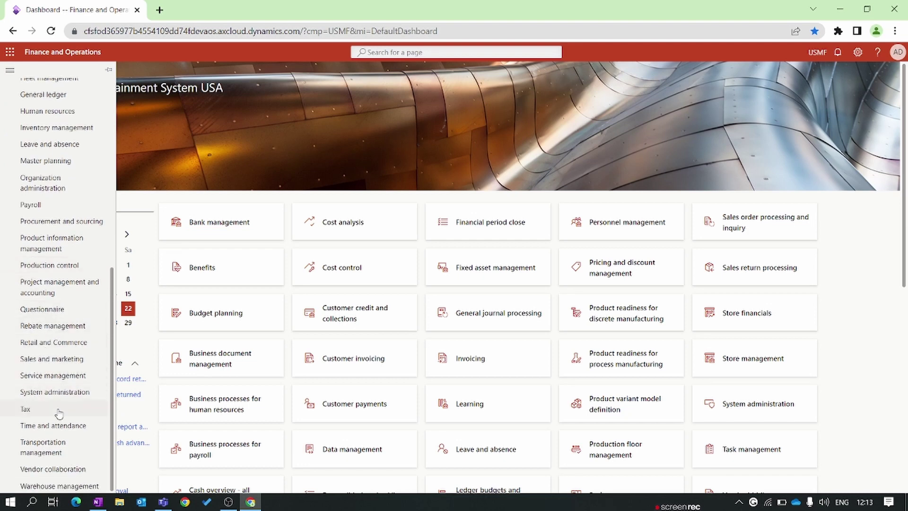
scroll(71, 341, up, 2)
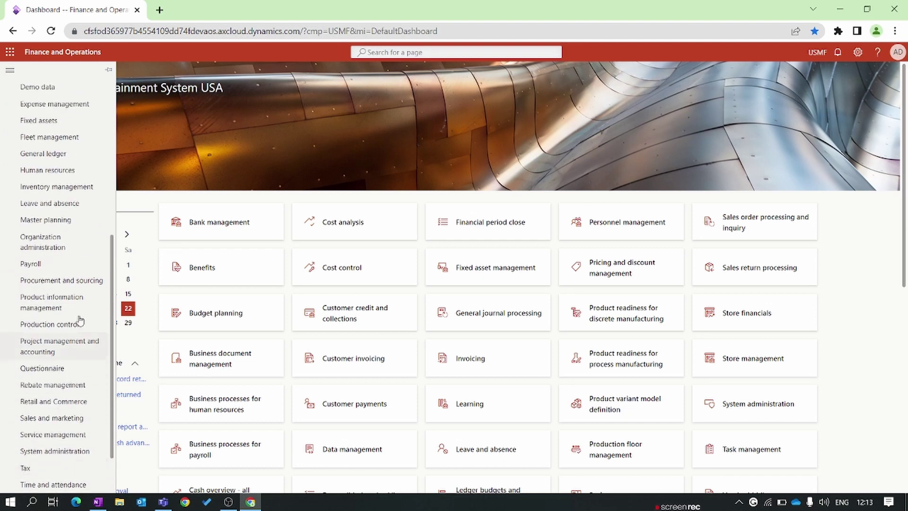
click(54, 307)
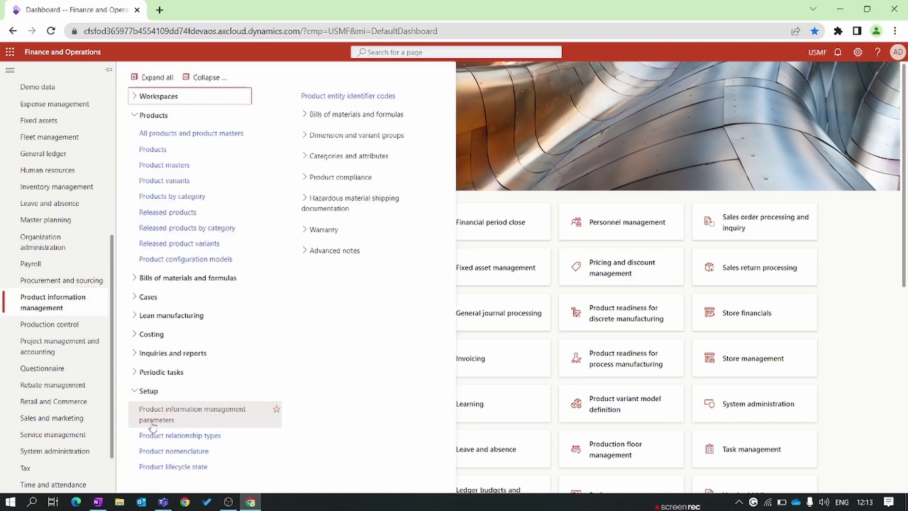
click(176, 418)
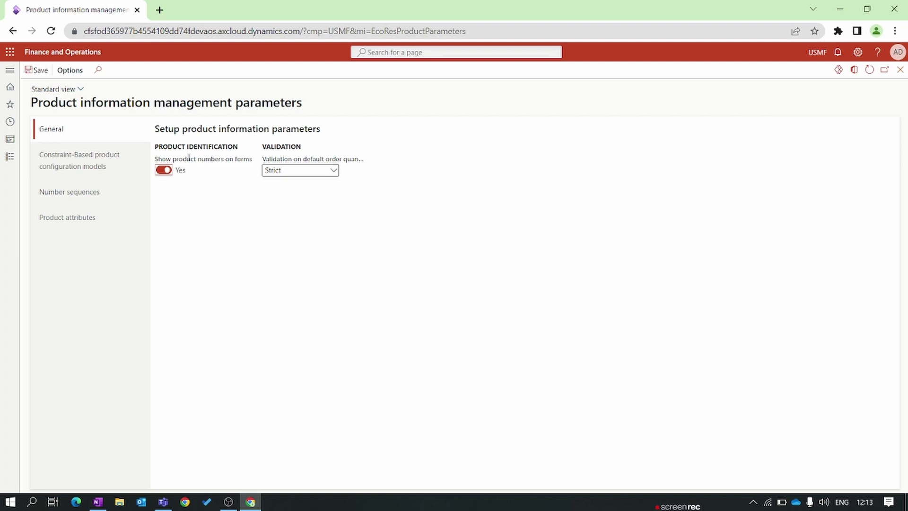
mouse_move(283, 162)
click(164, 170)
Step: Switch product numbers on forms back on and duplicate the parameters page into a new tab
click(37, 70)
right_click(59, 8)
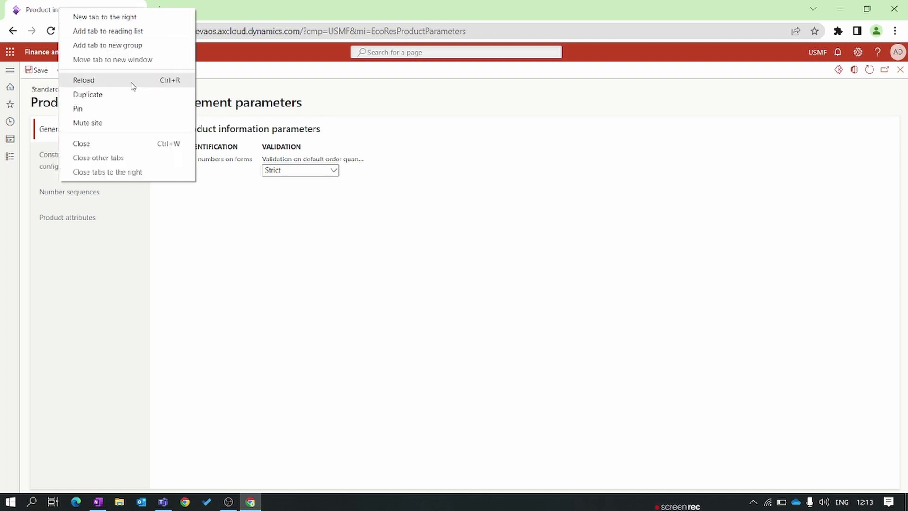
click(88, 94)
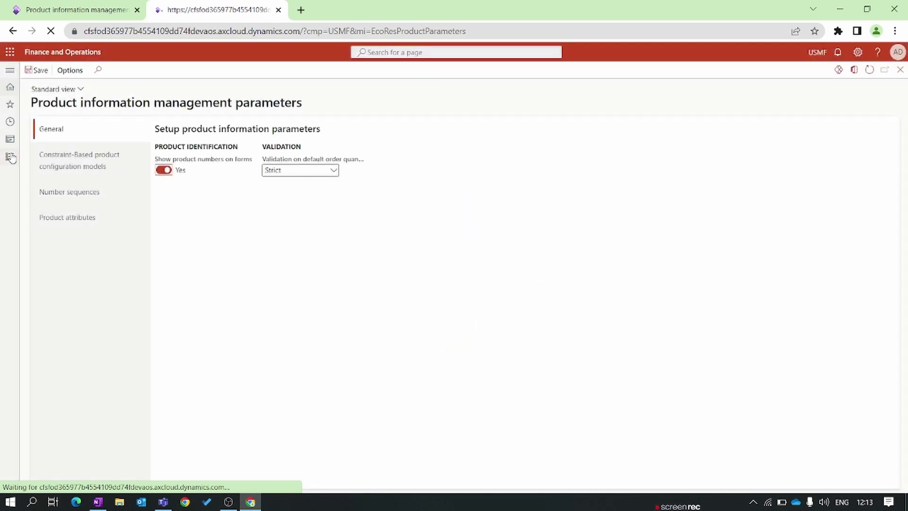
Step: In the new tab, open the All sales orders list under Accounts receivable
click(10, 156)
scroll(28, 300, down, 4)
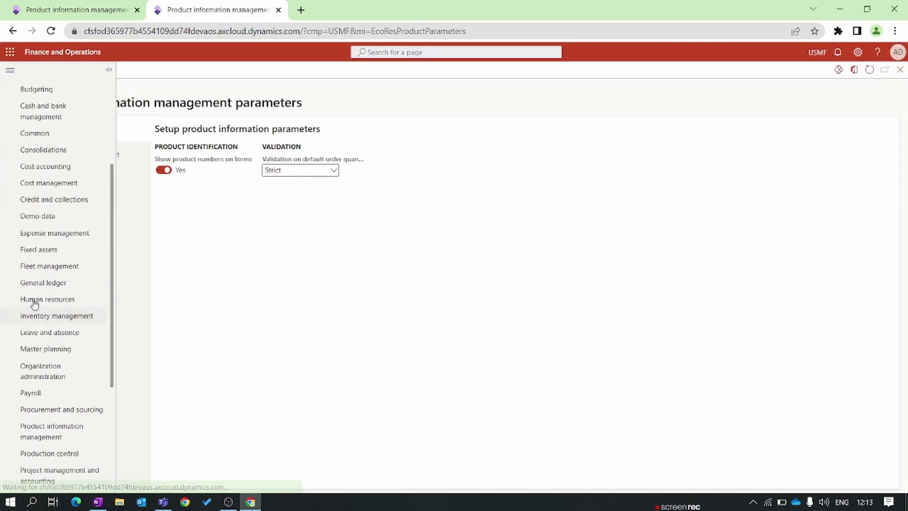
scroll(57, 236, up, 4)
click(75, 204)
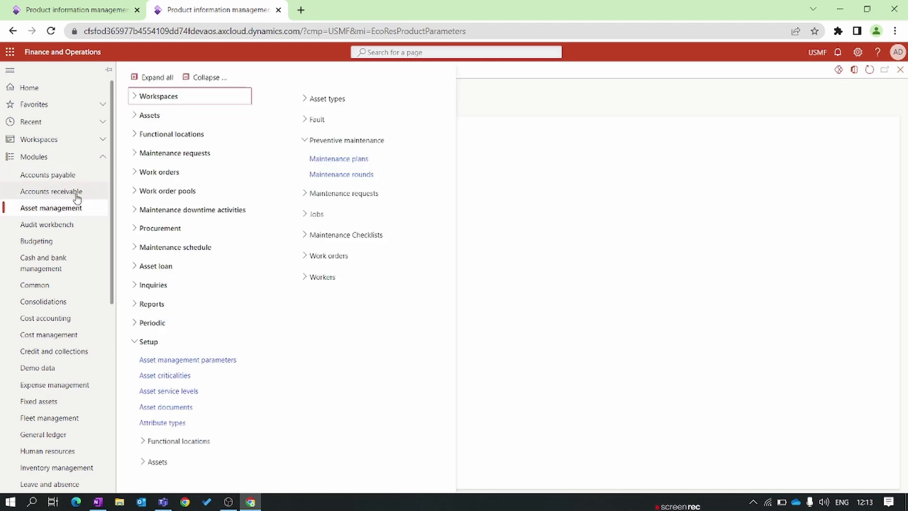
click(77, 194)
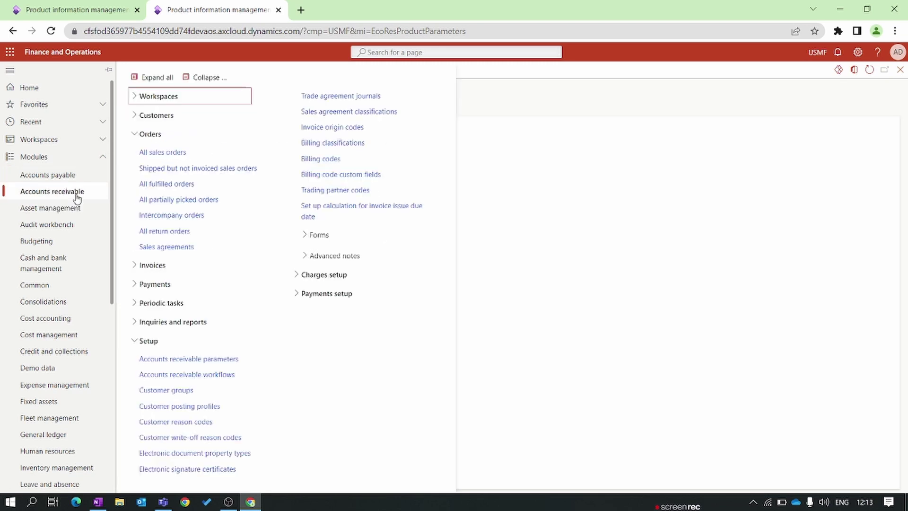
click(163, 153)
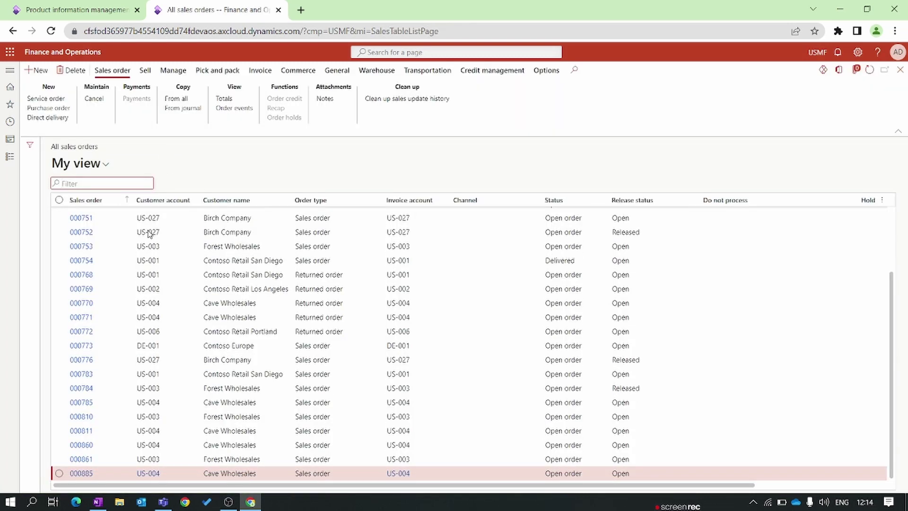
Step: Open sales order 000885 for Cave Wholesales, then return to the parameters tab
click(80, 474)
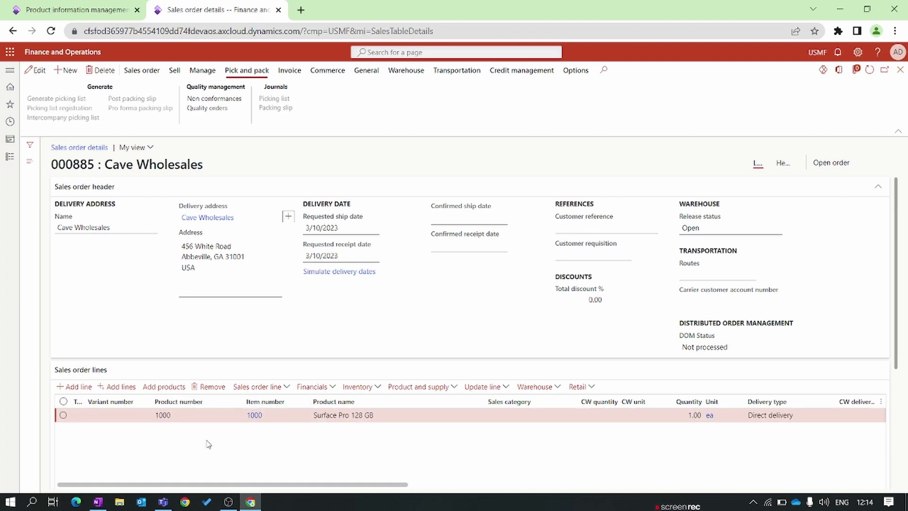
click(76, 9)
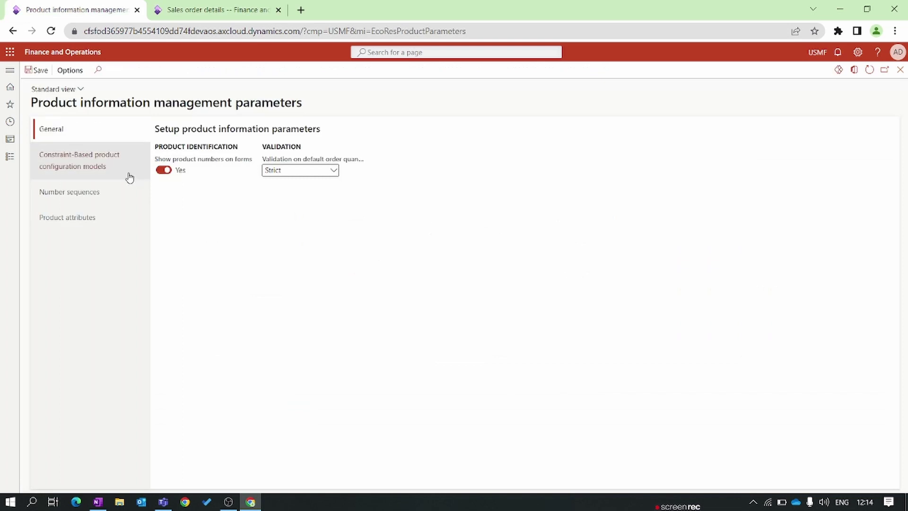
Step: Save product numbers on forms as No and reload order 000885 to confirm the column is gone
click(163, 170)
click(37, 70)
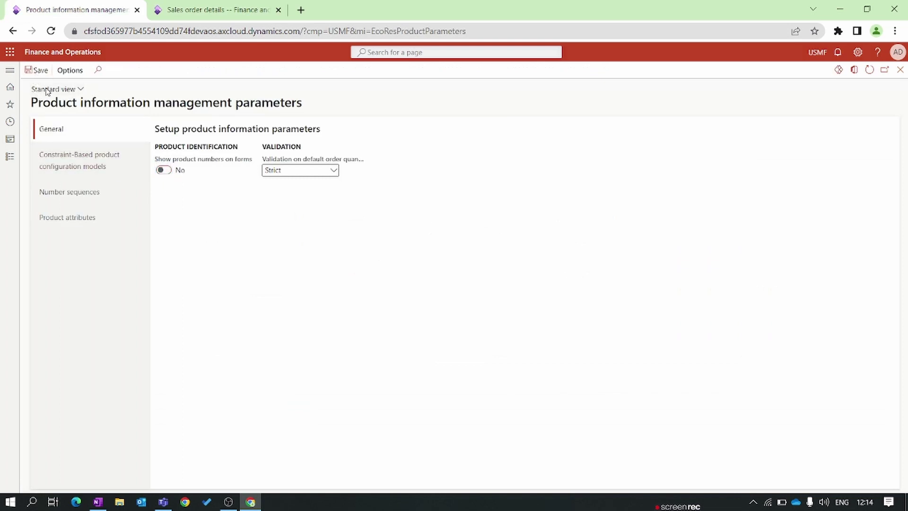
click(234, 9)
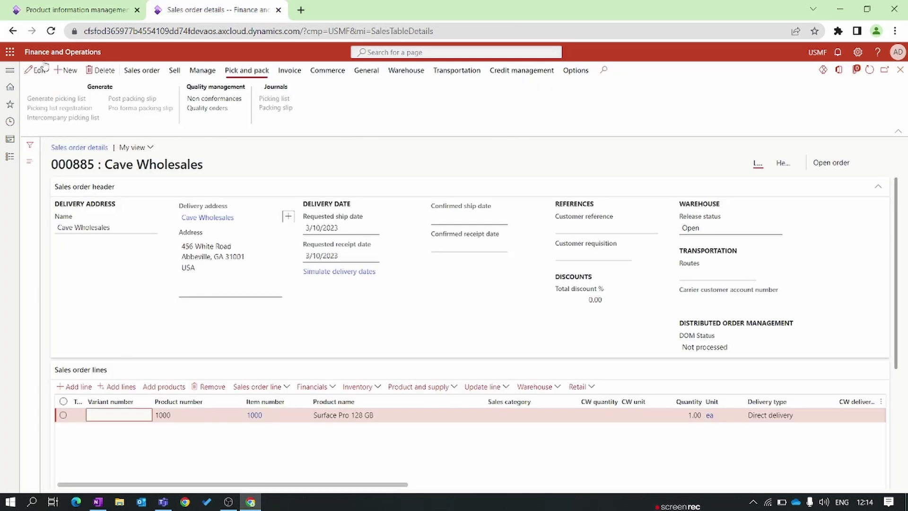
click(52, 32)
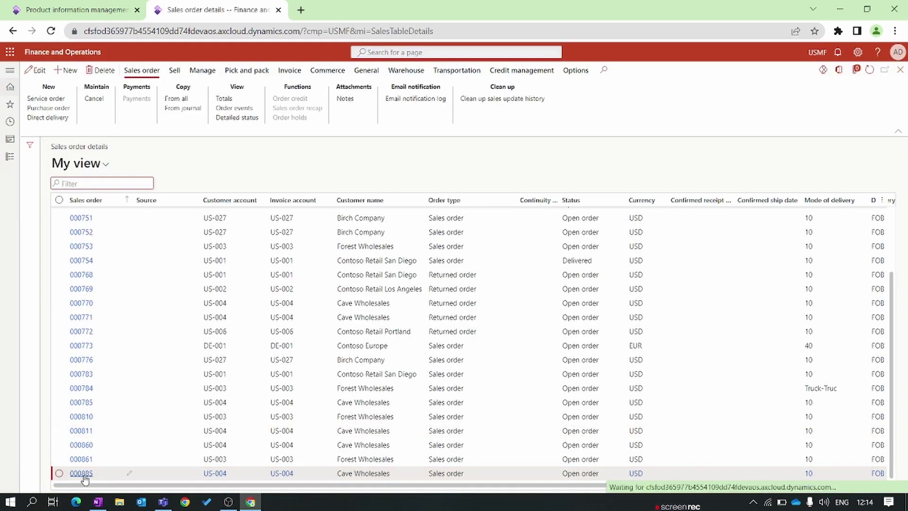
click(84, 477)
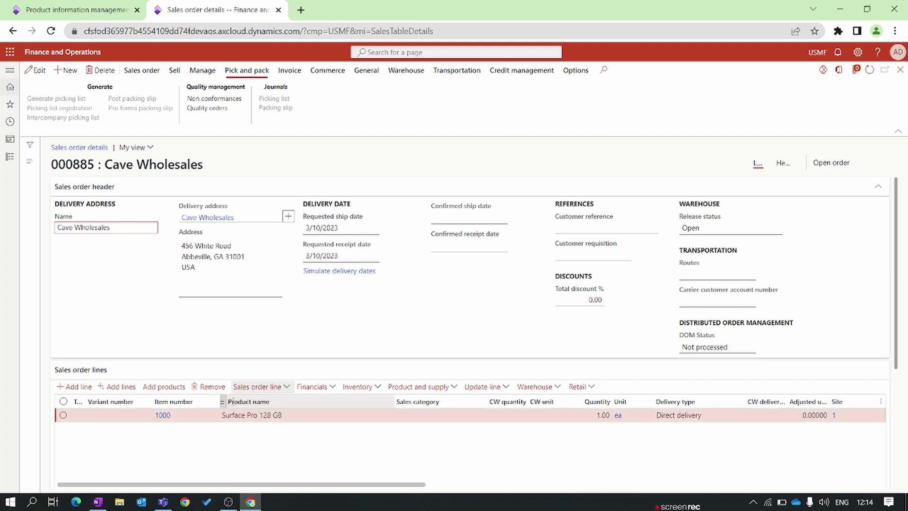
click(7, 10)
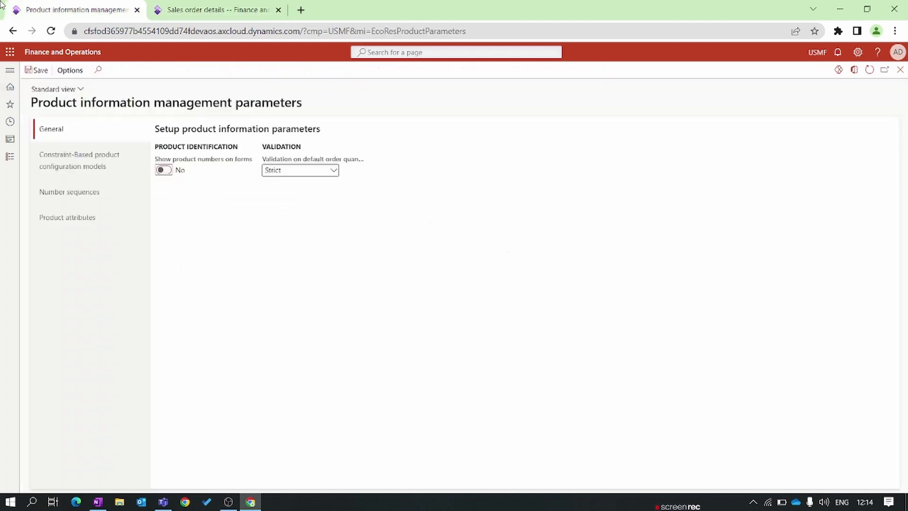
Step: Set Show product numbers on forms back to Yes and save the parameters
click(164, 171)
click(48, 71)
click(215, 6)
Step: In Released products, select item 1000 (Surface Pro 128 GB) and open its Default order settings
click(12, 161)
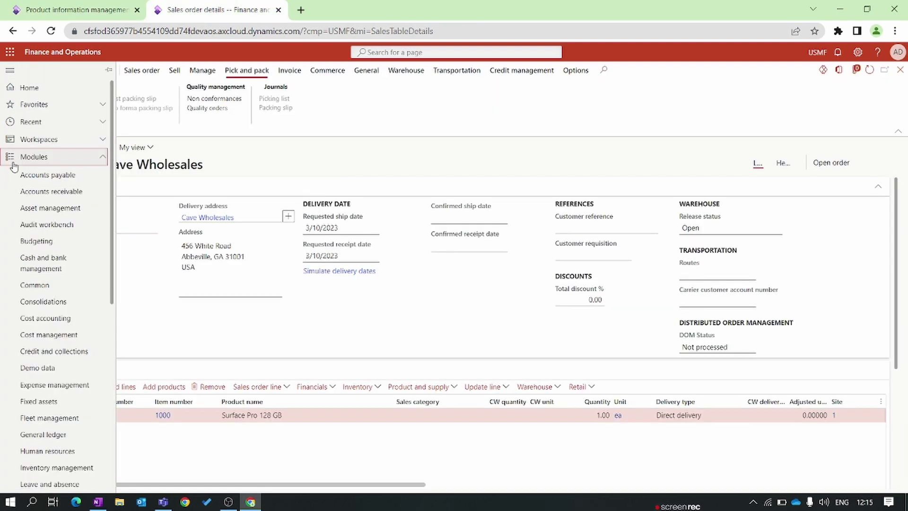
scroll(24, 240, down, 6)
click(57, 296)
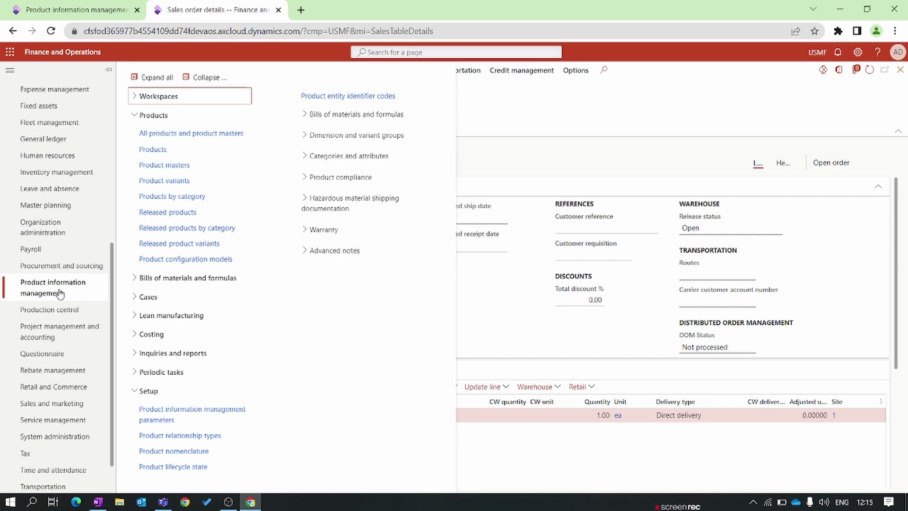
click(169, 212)
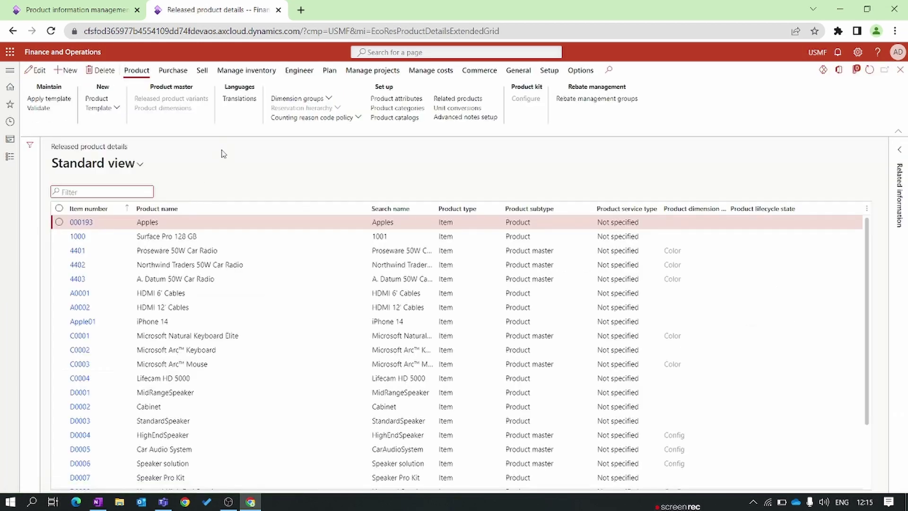
click(60, 240)
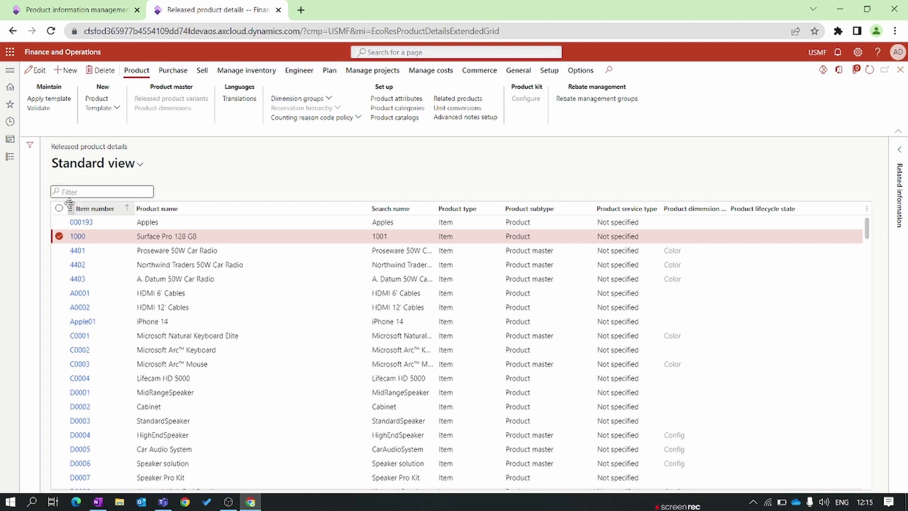
click(240, 69)
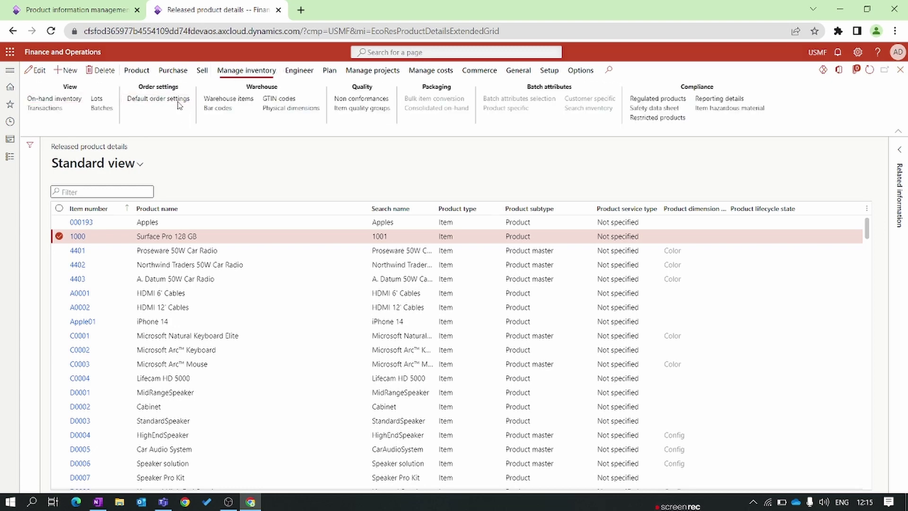
click(179, 105)
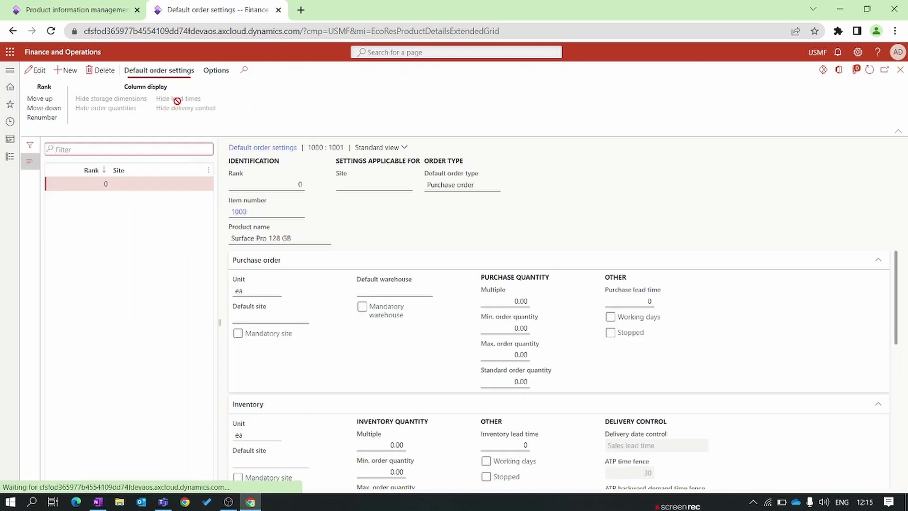
Step: Review item 1000's Sales order defaults (unit ea, quantities 0.00), then return to the parameters tab
scroll(436, 310, down, 5)
scroll(436, 310, down, 2)
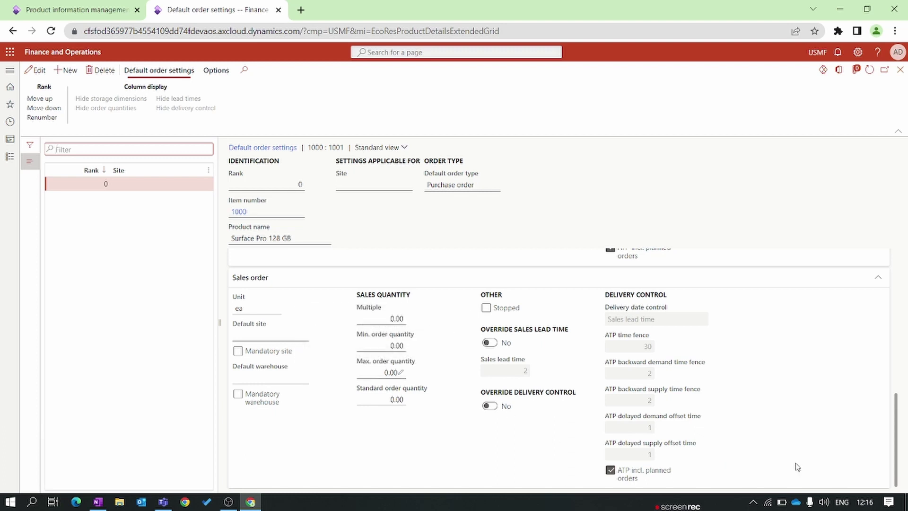
key(ctrl+shift+Tab)
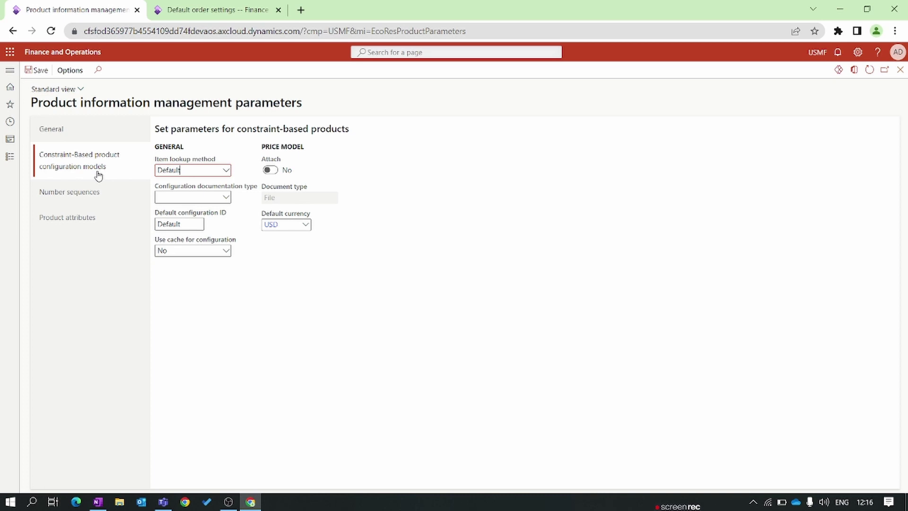
Step: Show the Product number sequence reference in parameters and open the All products list in the other tab
click(92, 203)
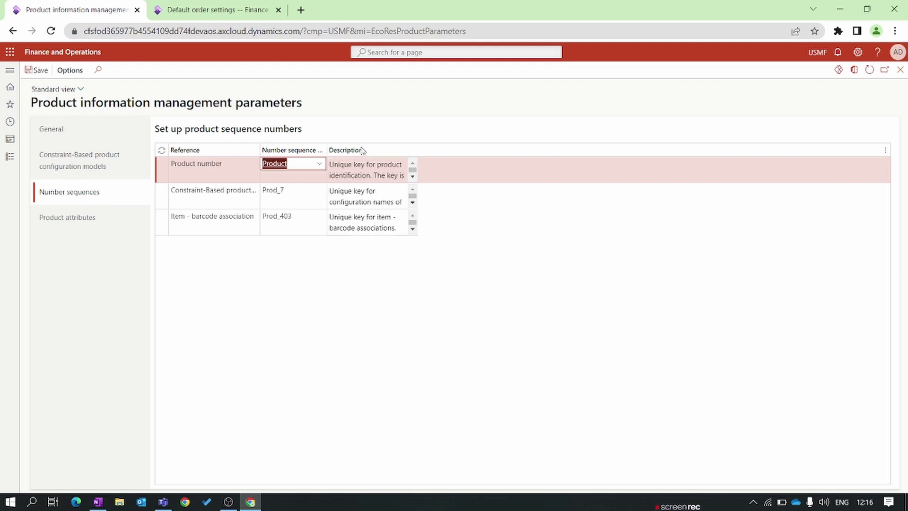
click(231, 160)
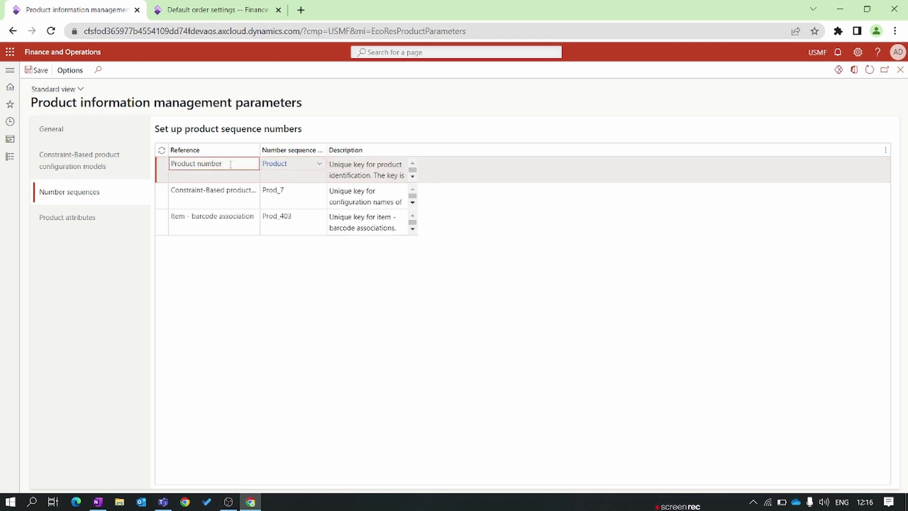
key(ctrl+Tab)
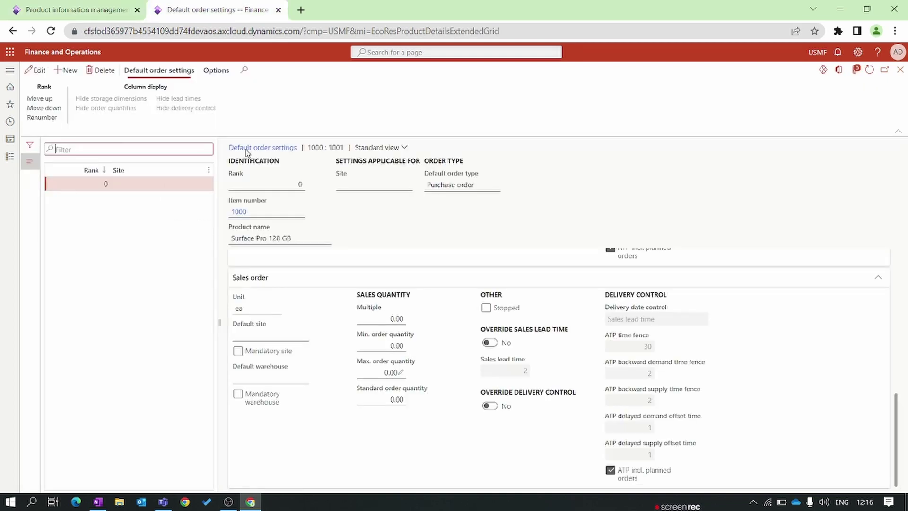
click(9, 156)
scroll(71, 303, down, 6)
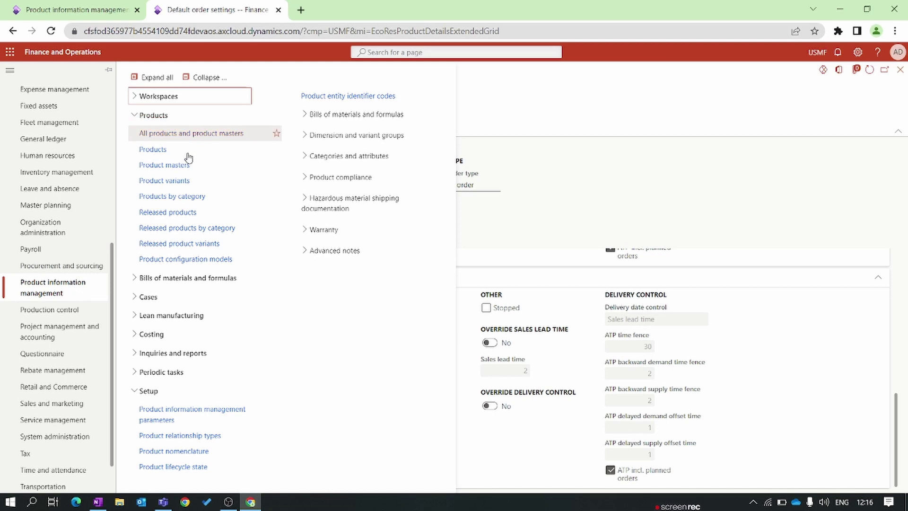
click(175, 134)
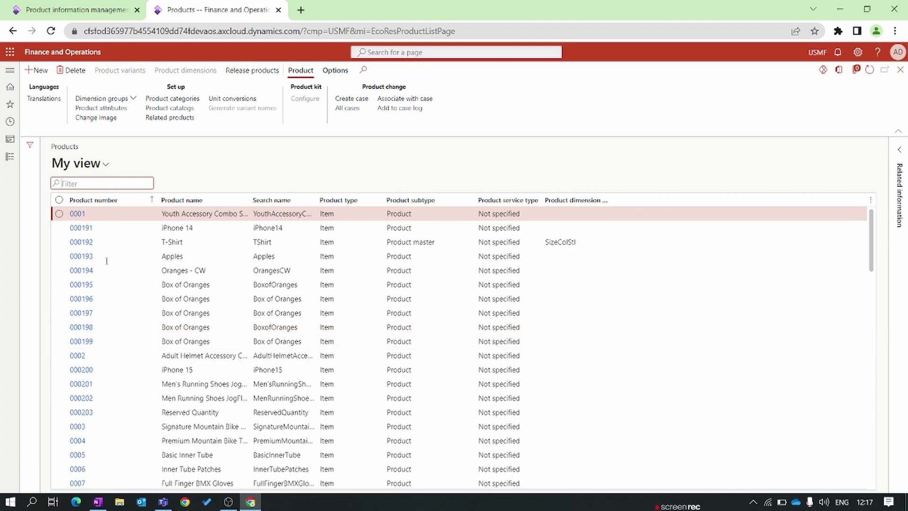
key(ctrl+Tab)
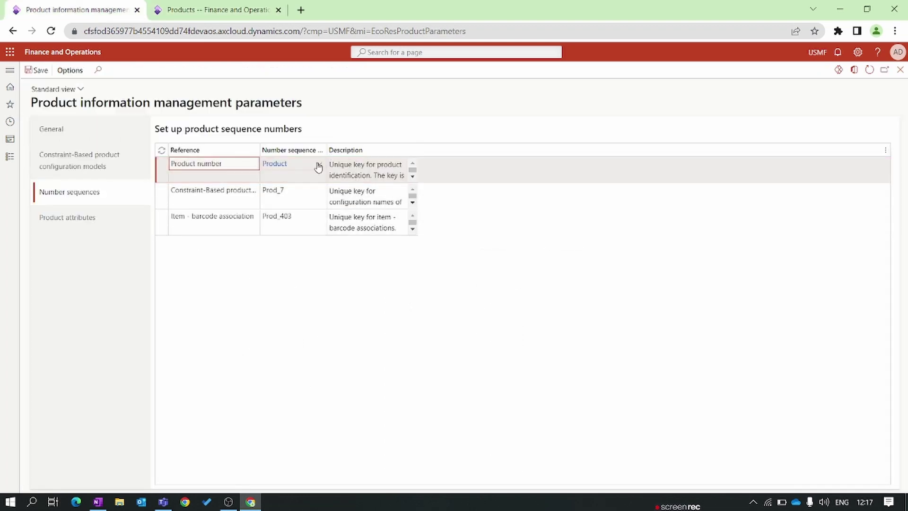
Step: View the Product number sequence's details and start a new number sequence record
right_click(316, 170)
click(350, 294)
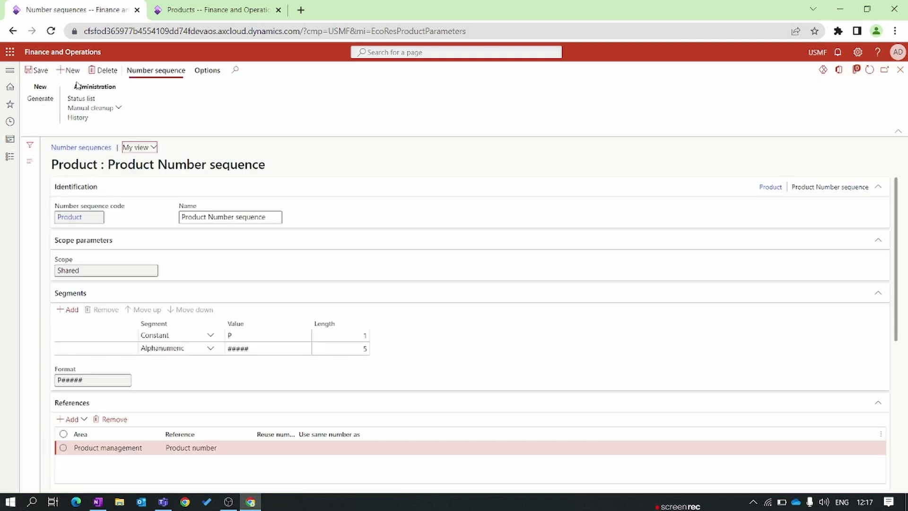
click(70, 71)
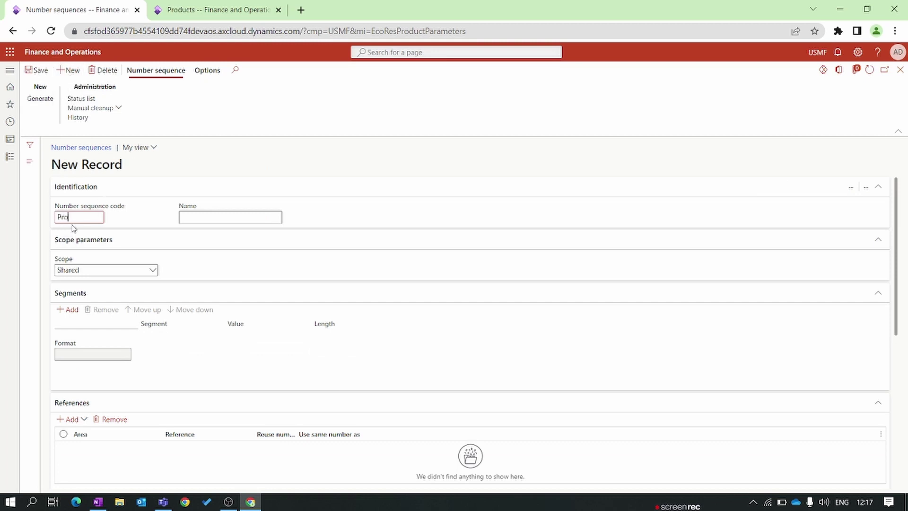
Step: Enter code 'Product' and name 'Product number sequence', correcting the misspelled 'numer'
text(Product)
click(209, 218)
text(Product numer sequence)
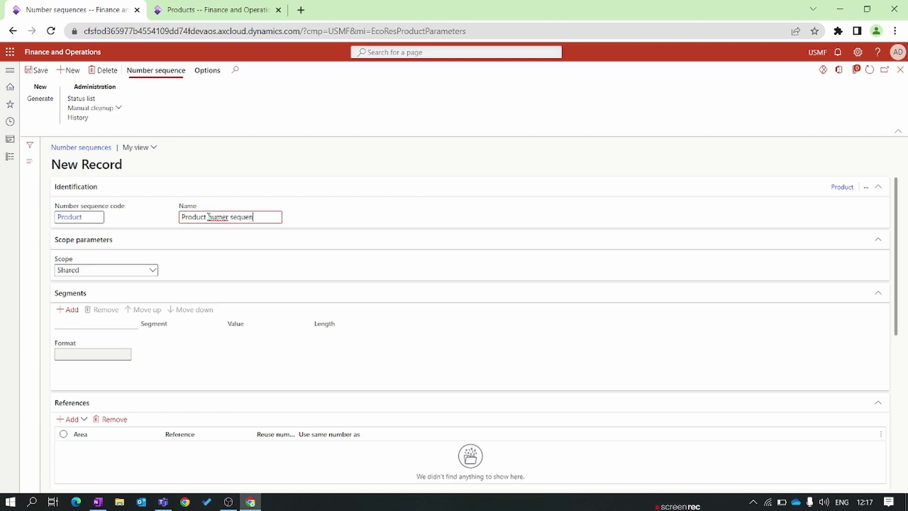
right_click(222, 216)
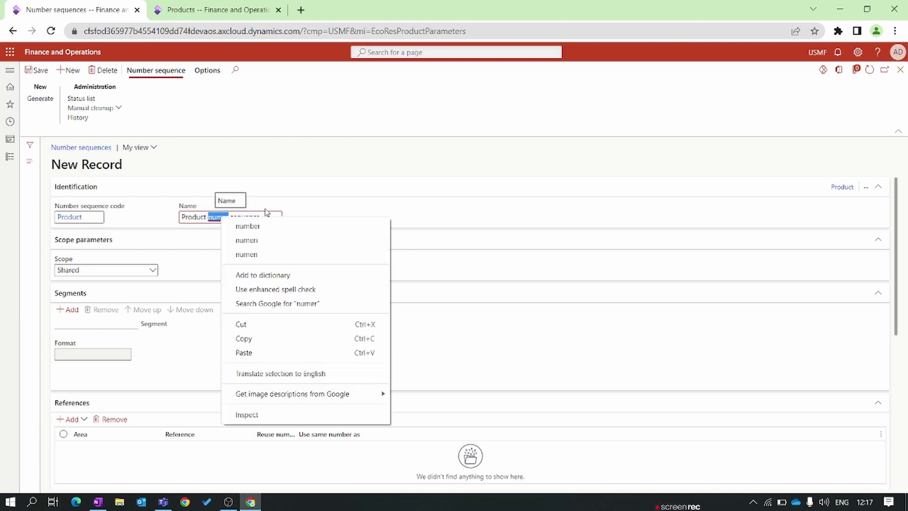
click(264, 227)
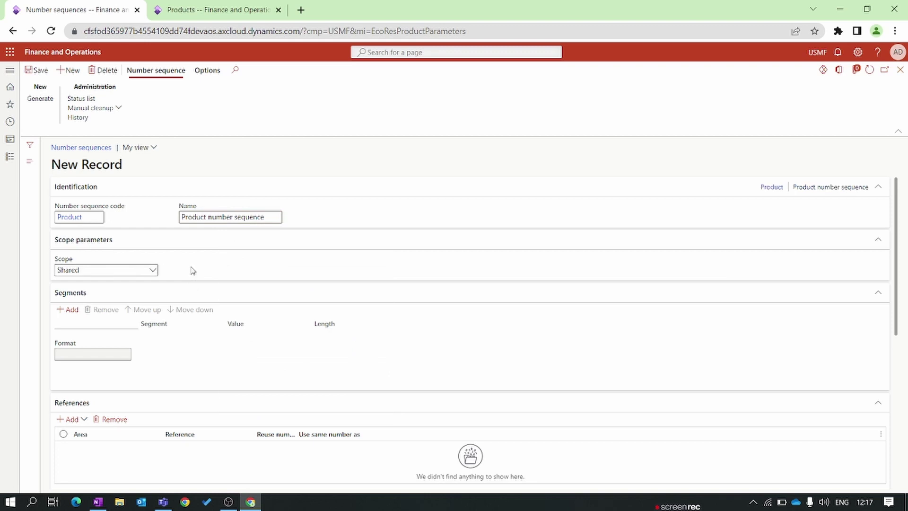
scroll(193, 270, down, 1)
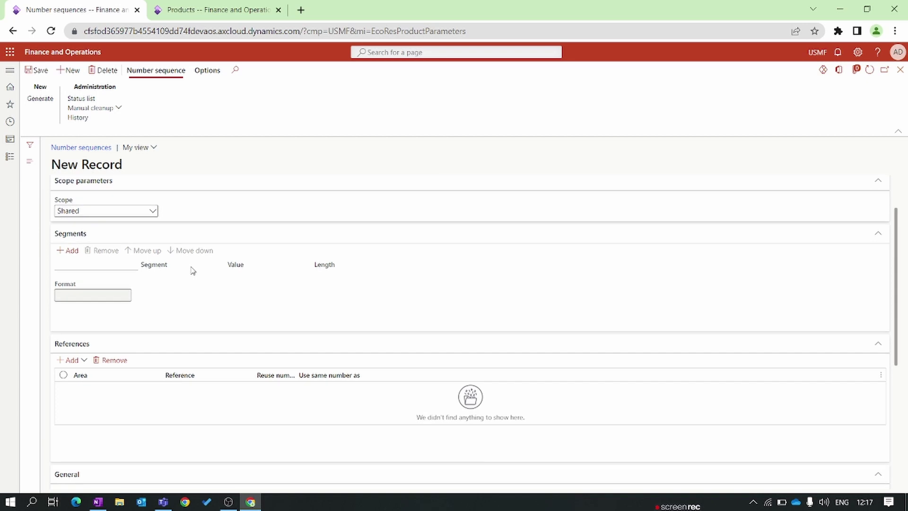
Step: Add a Constant segment 'P' and an Alphanumeric segment '####', moving P first for format P####
click(71, 252)
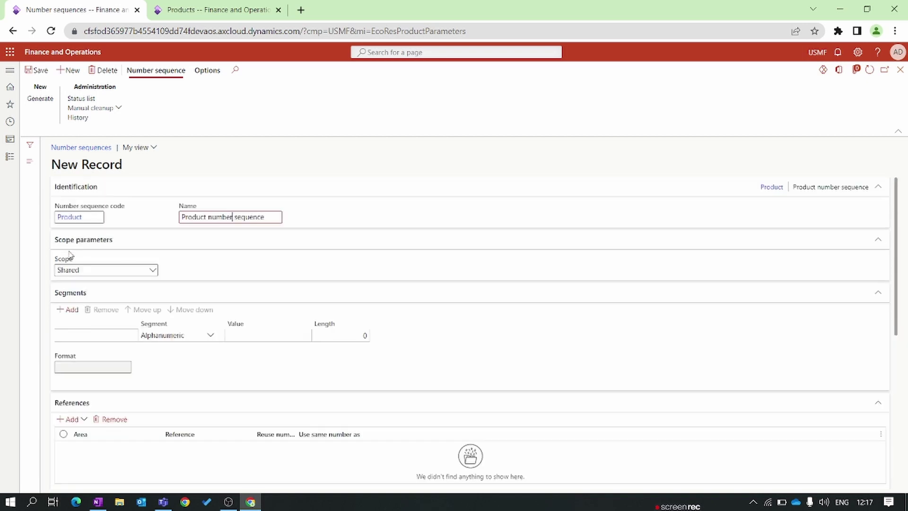
click(211, 335)
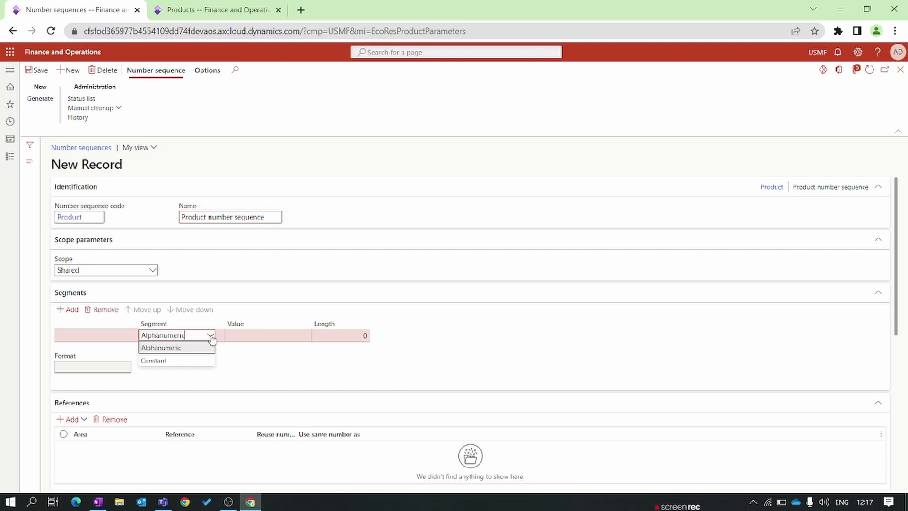
click(196, 362)
click(267, 337)
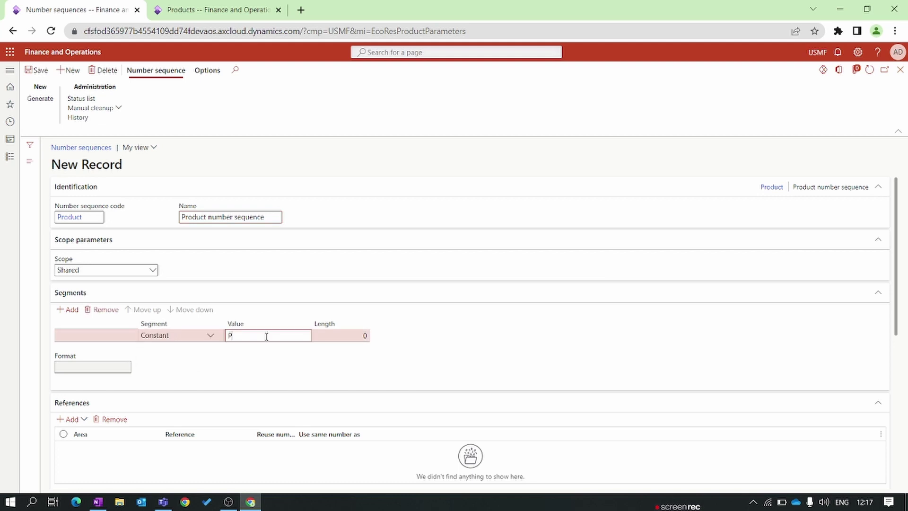
click(249, 362)
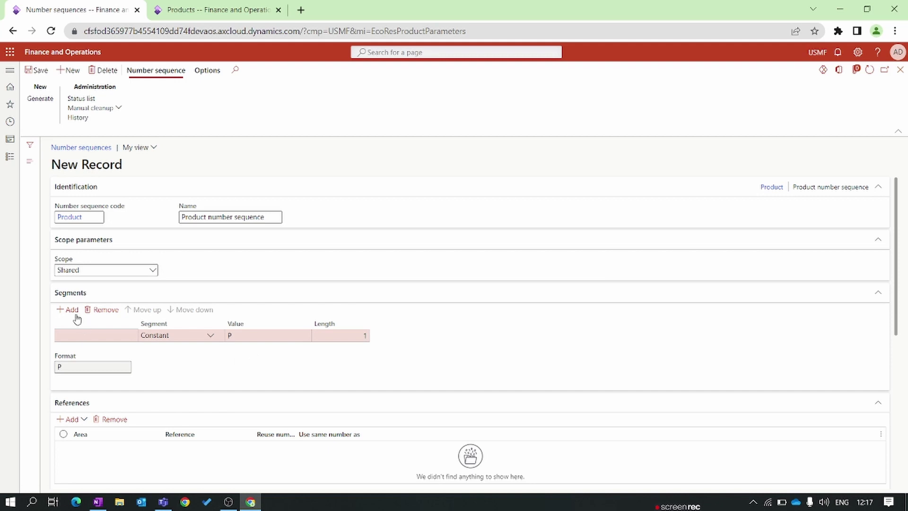
key(alt+n)
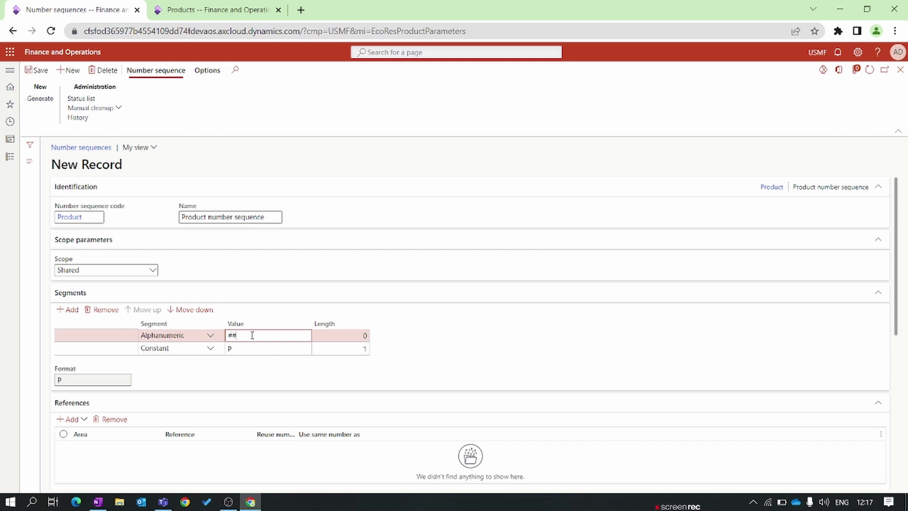
text(####)
click(239, 377)
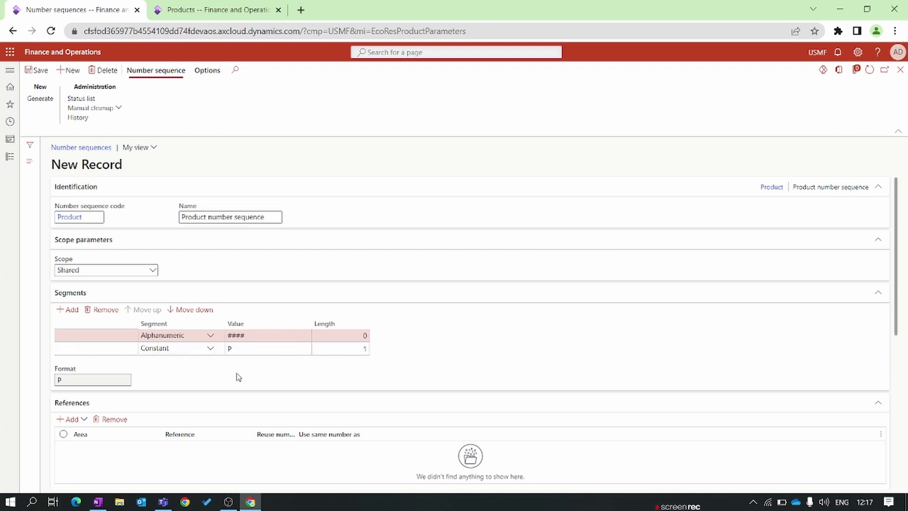
scroll(134, 333, down, 3)
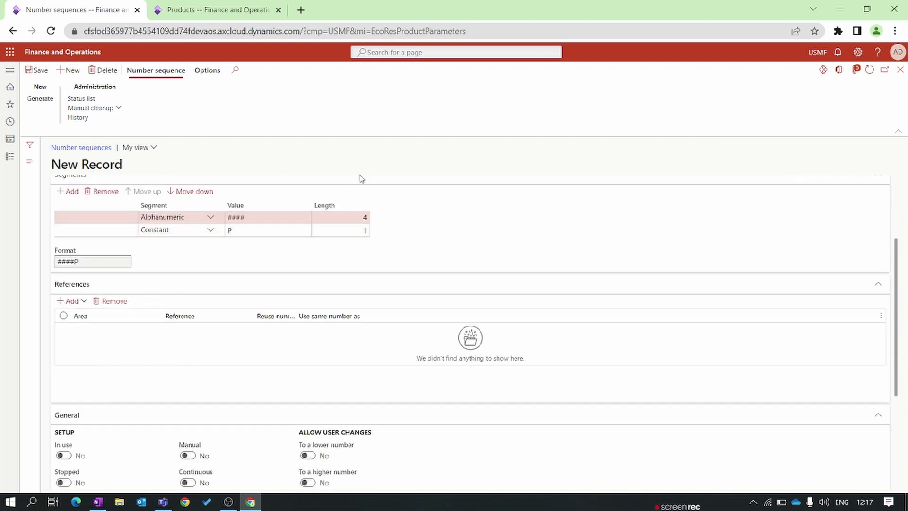
click(265, 230)
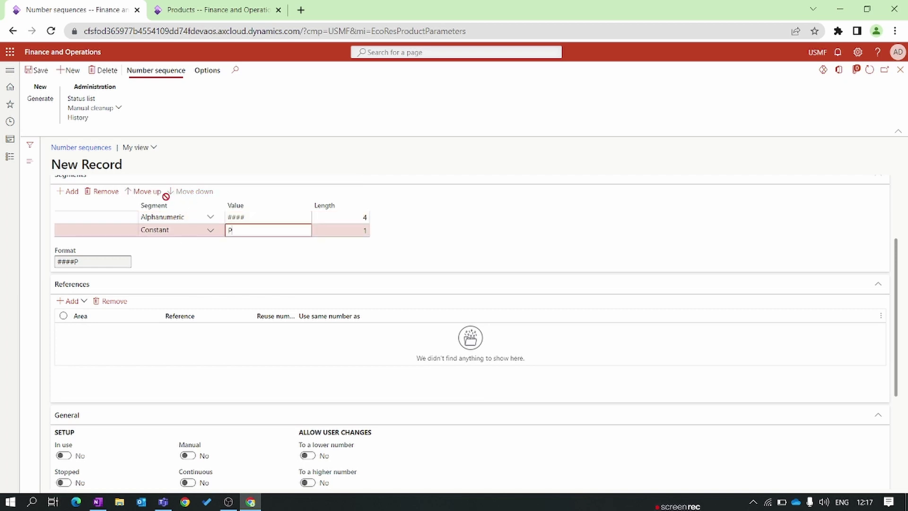
click(143, 191)
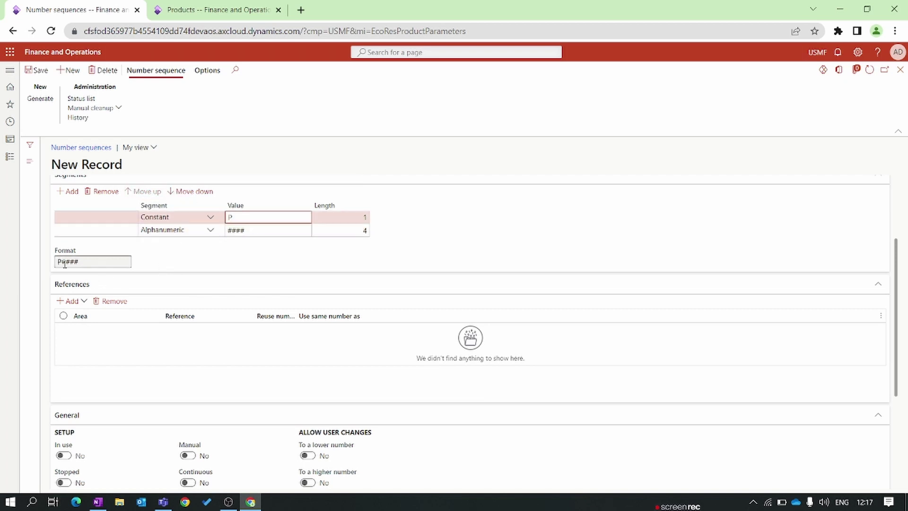
Step: Change the sequence's Largest number to 9999 and save it as Product_1
mouse_move(58, 263)
scroll(164, 345, down, 3)
click(124, 347)
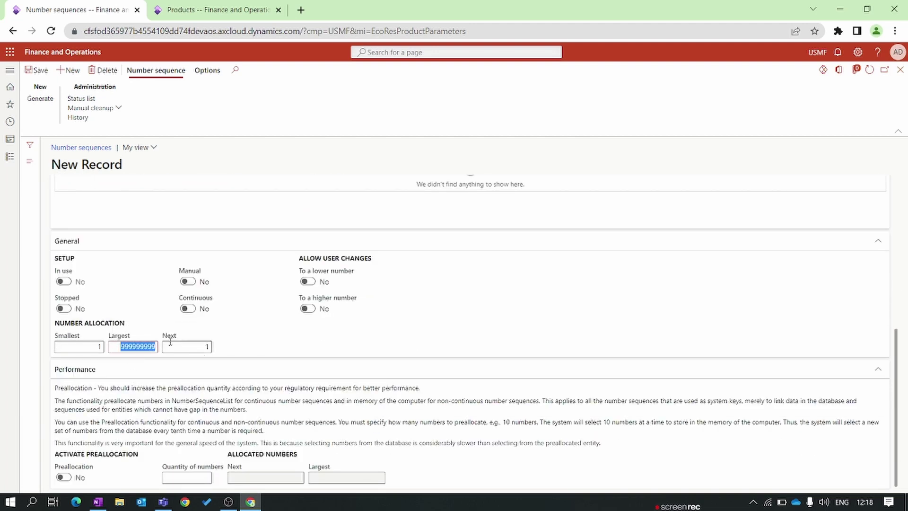
key(BackSpace)
text(9999)
scroll(213, 284, up, 5)
click(38, 71)
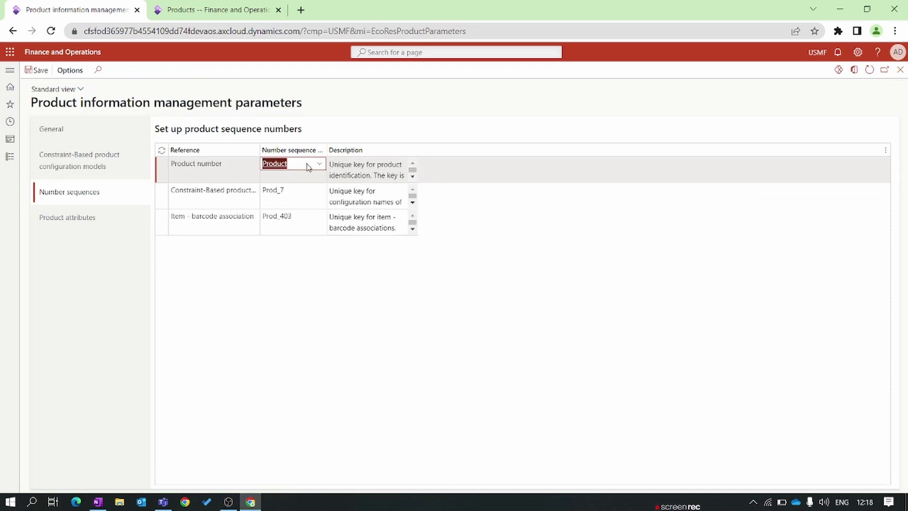
Step: Check that Product number points to the Product_1 sequence, then switch to the Products list tab
click(307, 163)
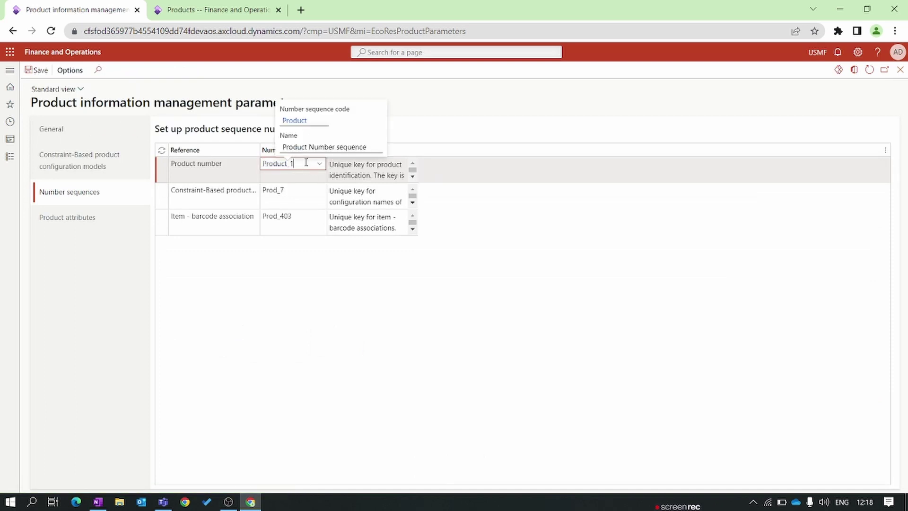
click(320, 164)
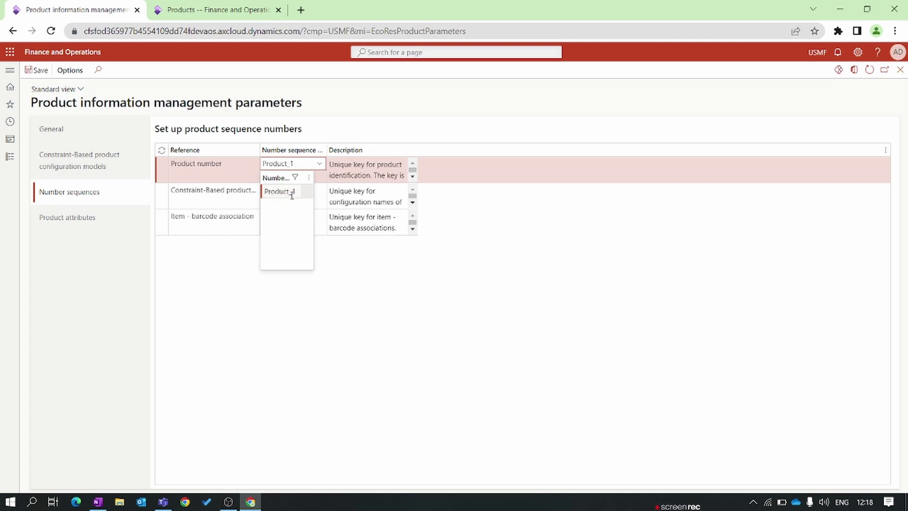
click(275, 287)
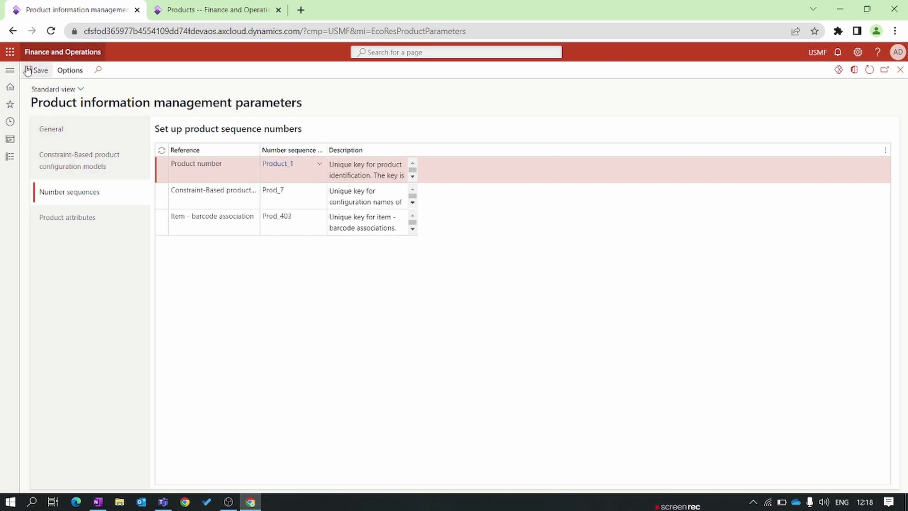
key(ctrl+Tab)
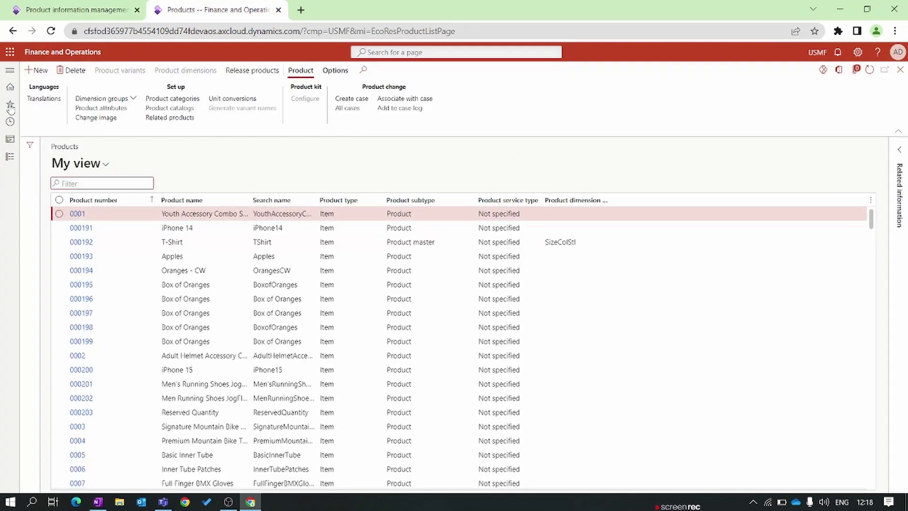
Step: Reload Products and start a new product to confirm it is numbered P0001
click(51, 30)
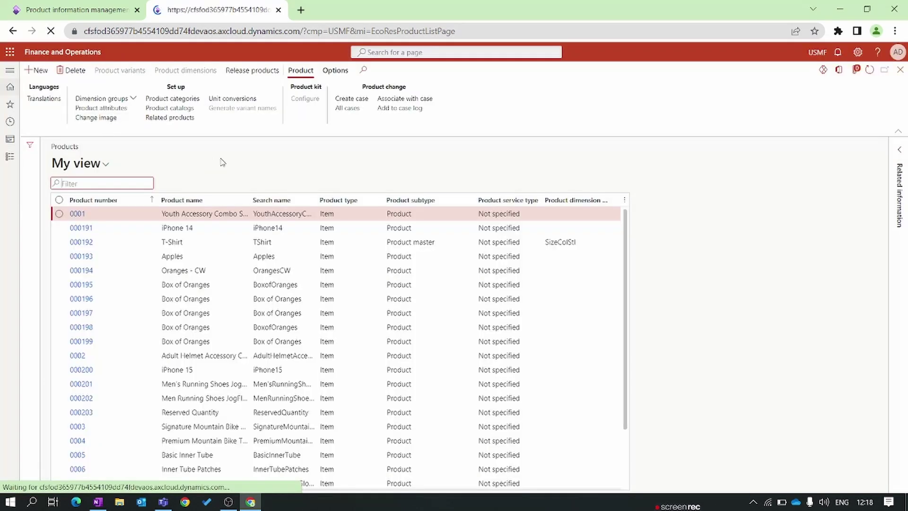
click(26, 71)
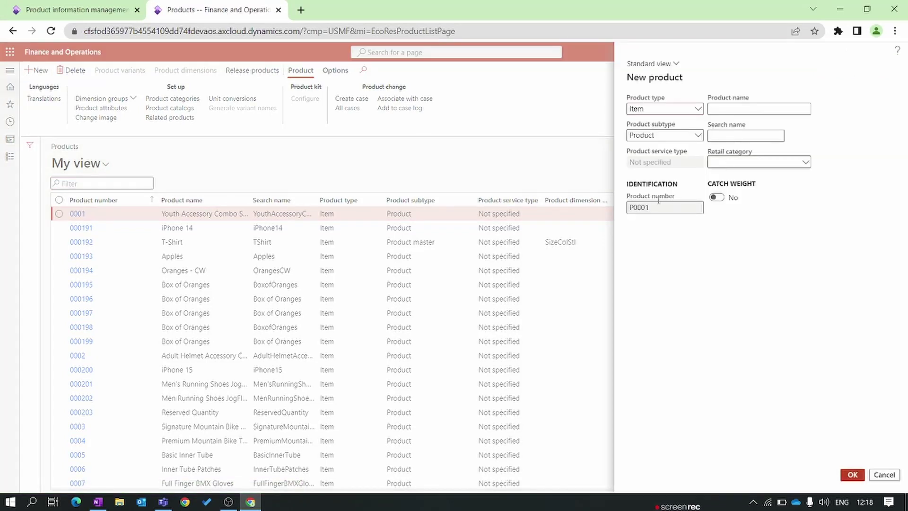
click(648, 208)
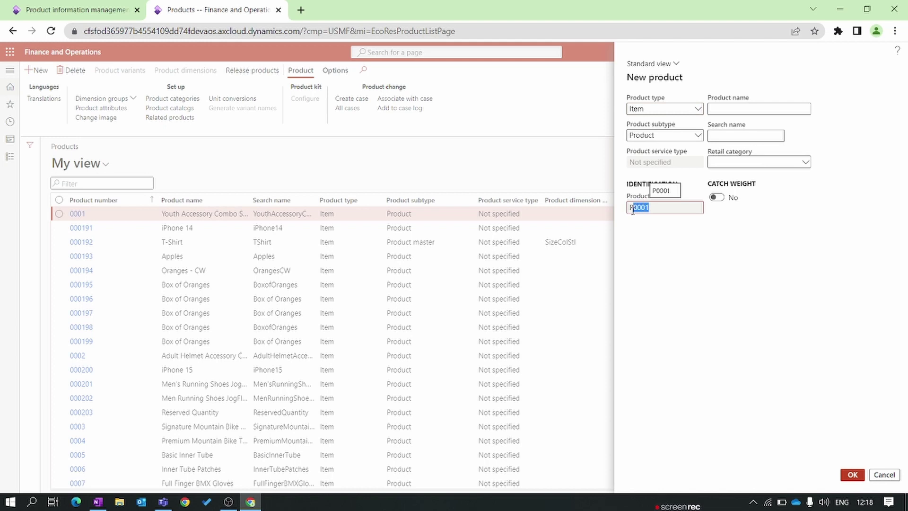
click(657, 210)
drag(636, 211, 660, 226)
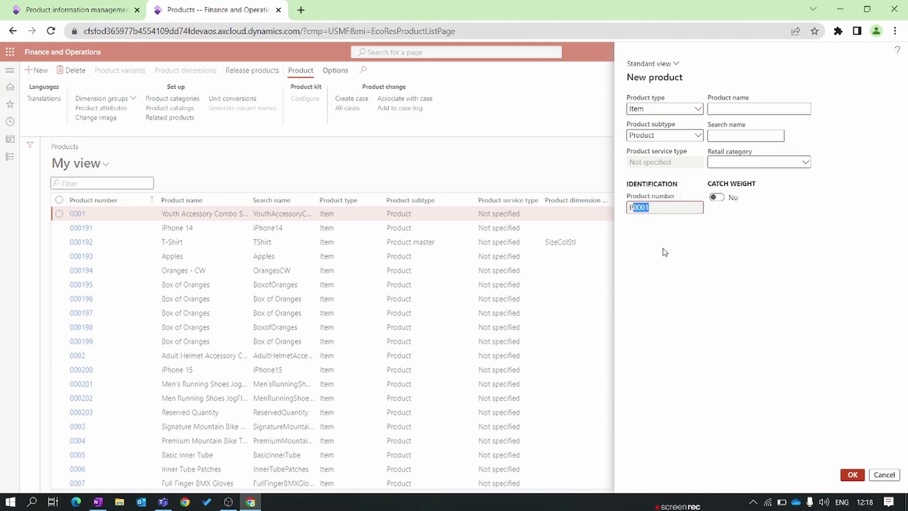
click(77, 5)
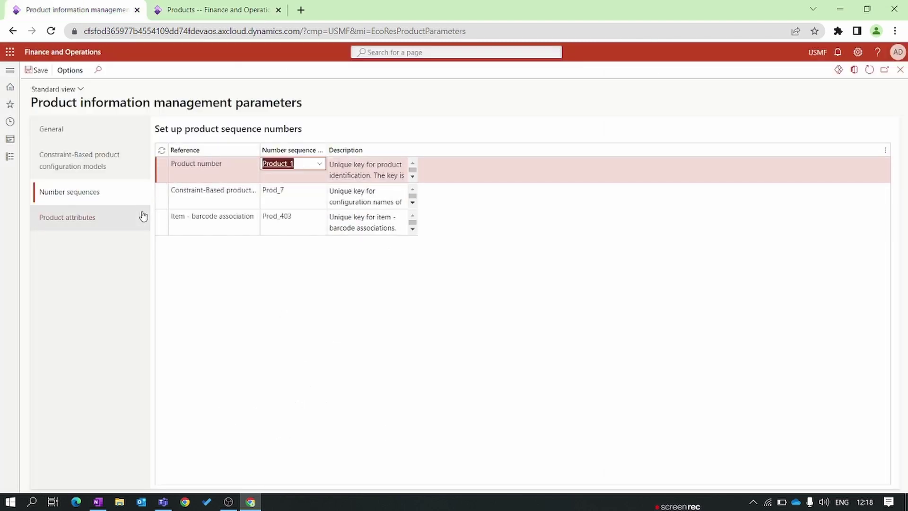
Step: Open Product relationship types and review Retail Related, Retail Accessory and FrequentlyBoughtTogether
click(11, 165)
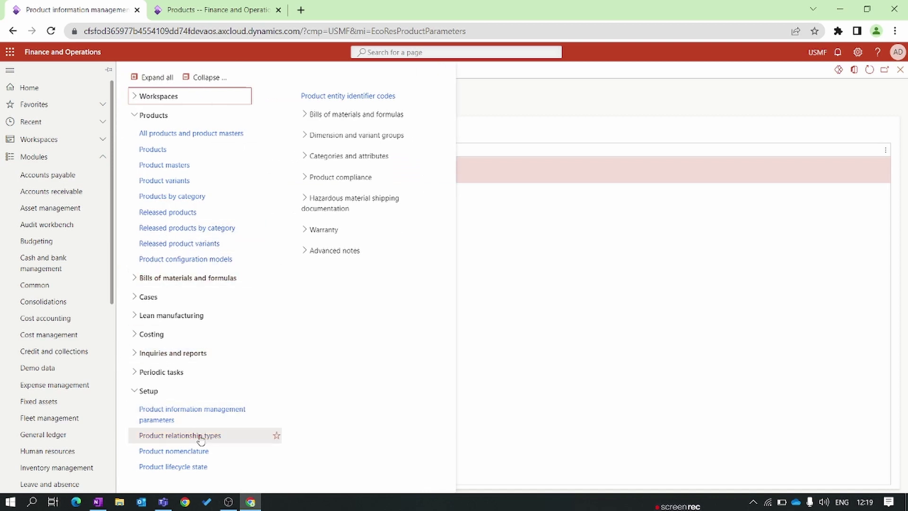
click(200, 437)
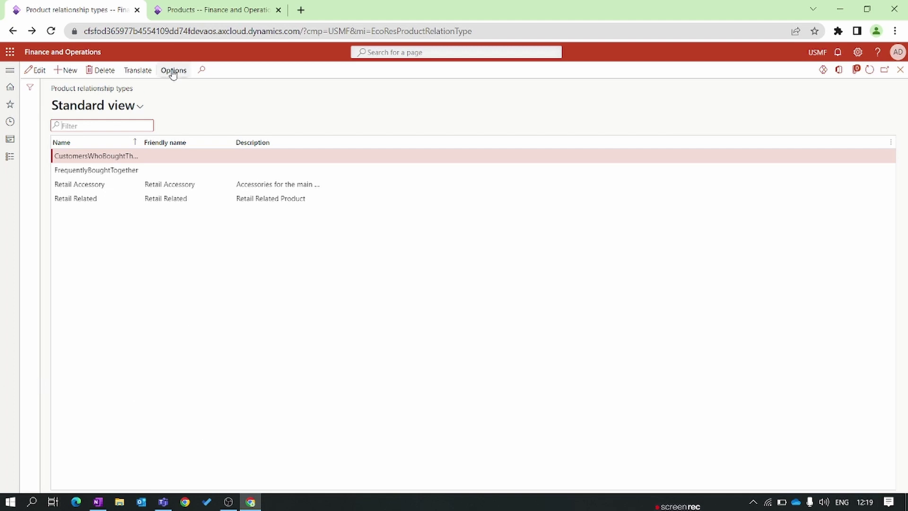
click(119, 198)
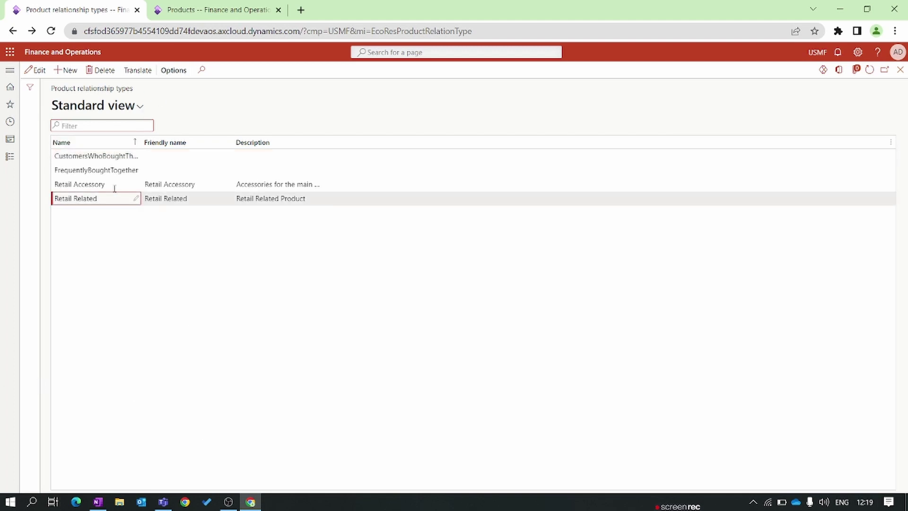
click(115, 185)
click(119, 172)
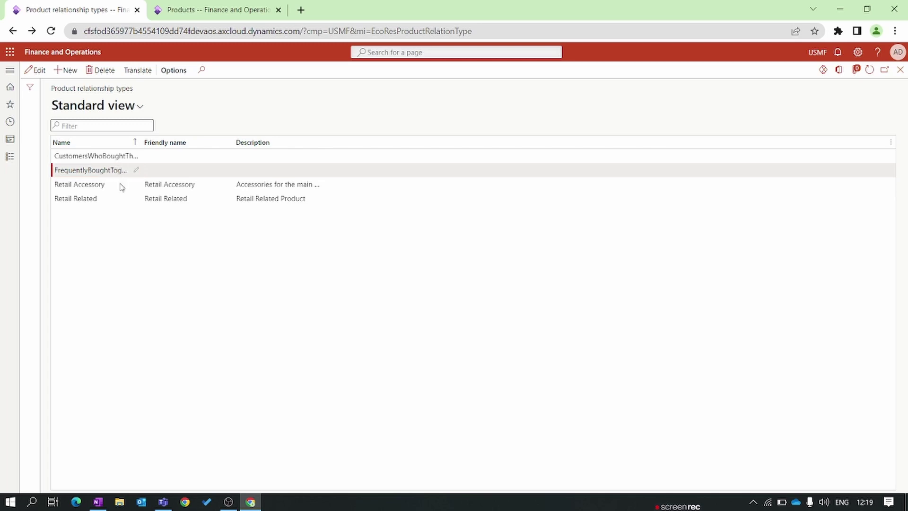
click(233, 10)
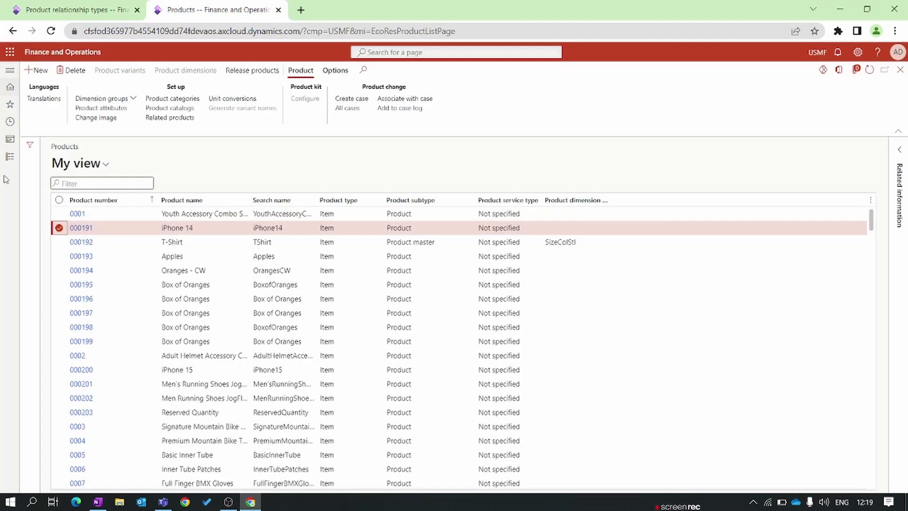
Step: Open Released products, select Apple01 iPhone 14 and show its Product actions
click(9, 156)
scroll(45, 341, down, 10)
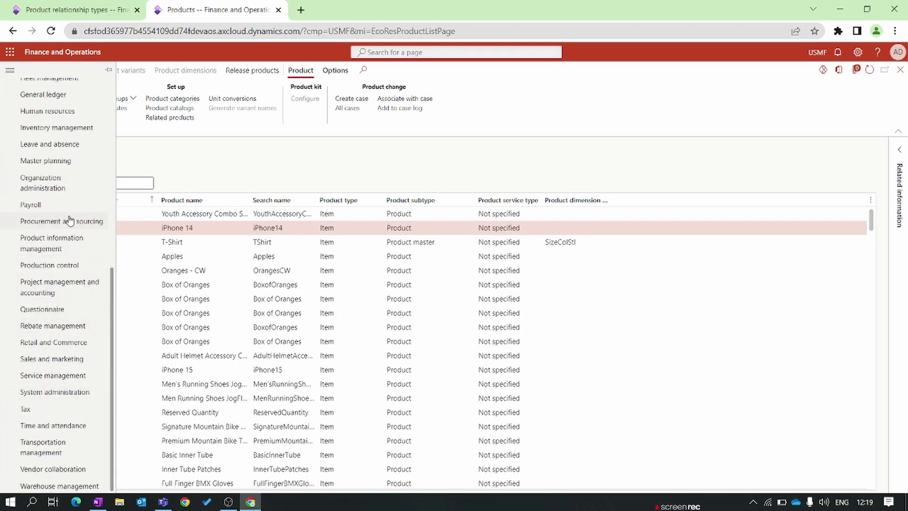
click(59, 253)
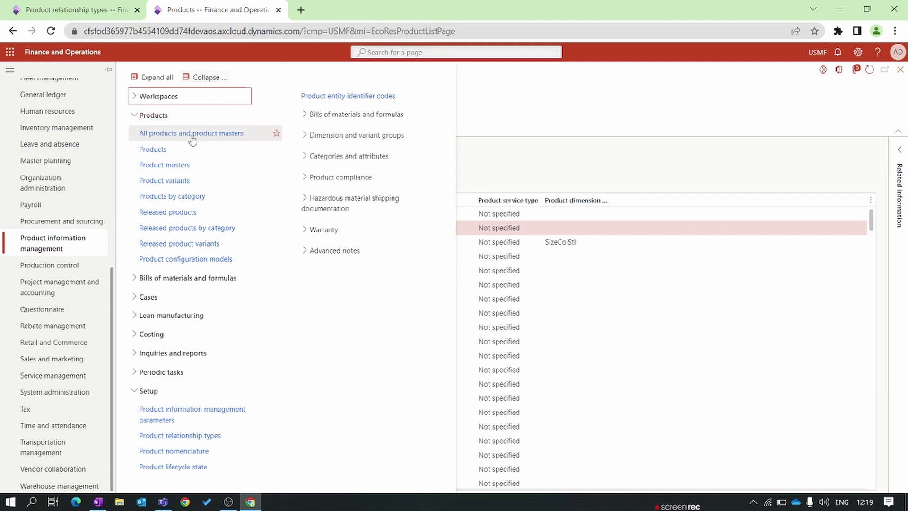
click(166, 213)
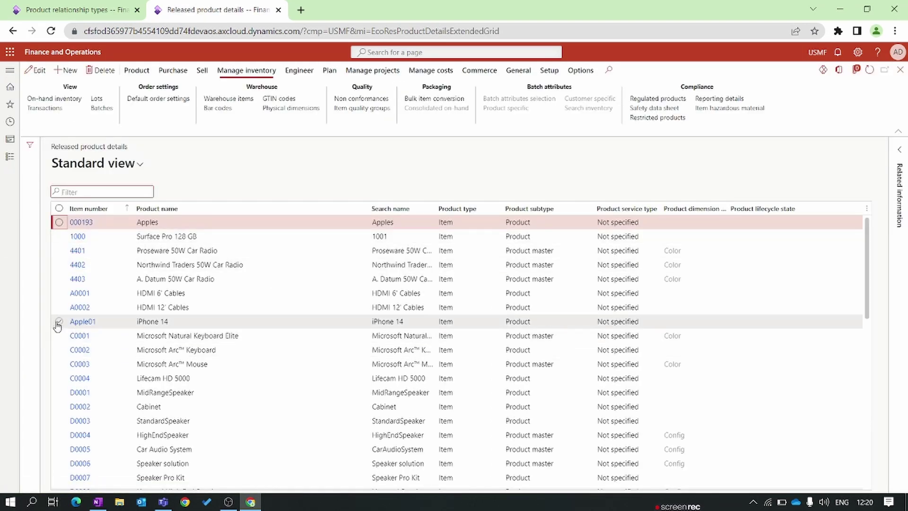
click(59, 321)
click(132, 76)
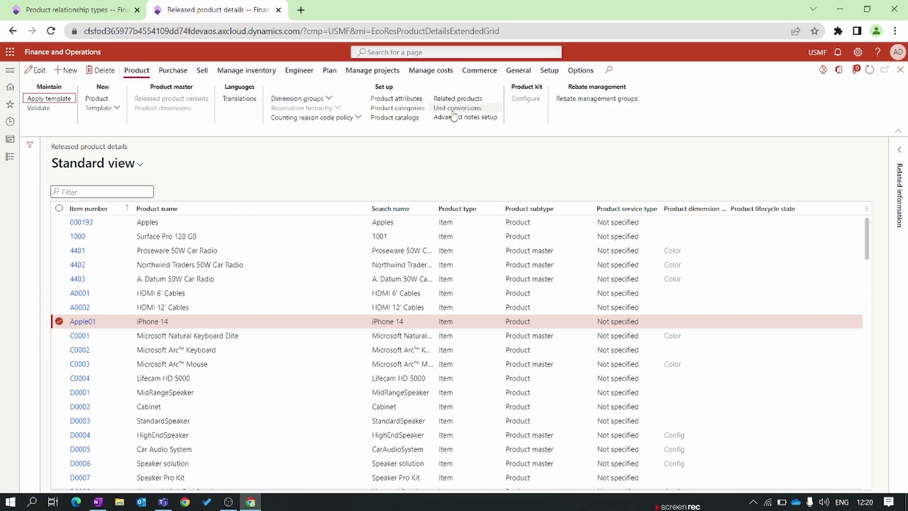
Step: Add product 4204 to iPhone 14's related products as Retail Accessory
click(452, 99)
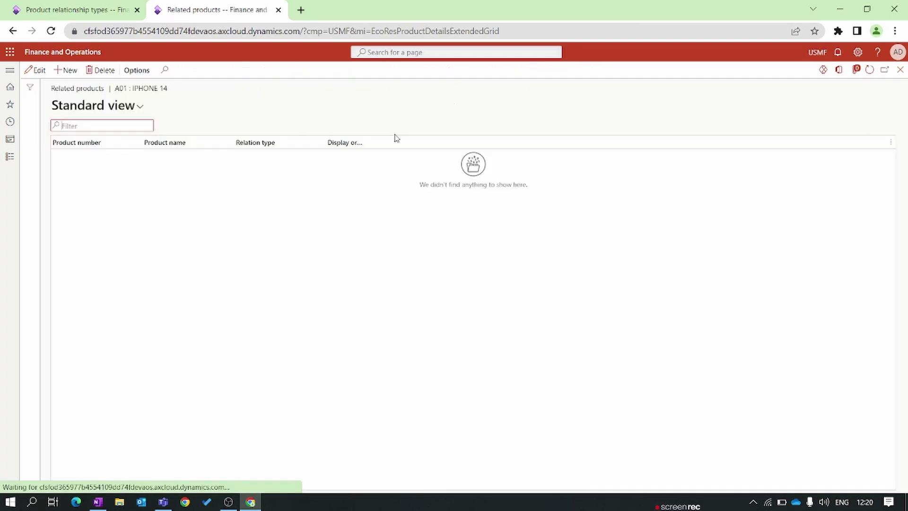
click(66, 73)
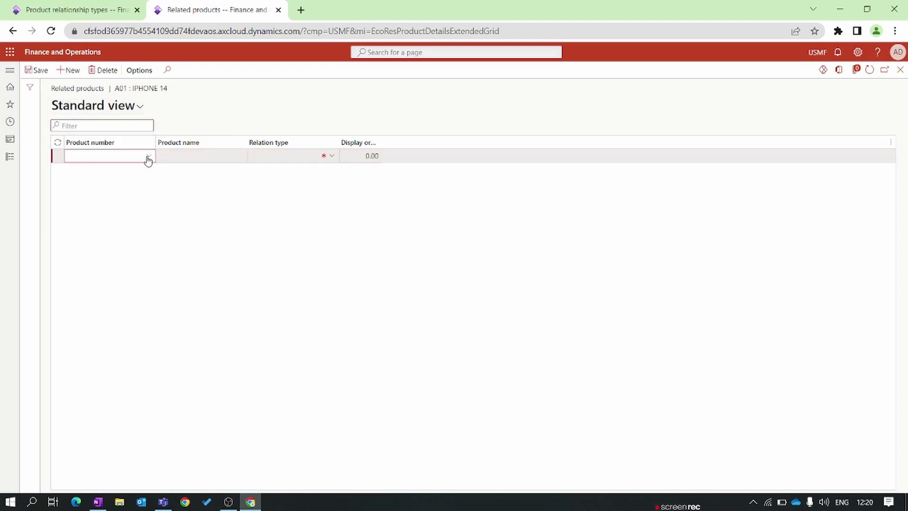
click(148, 156)
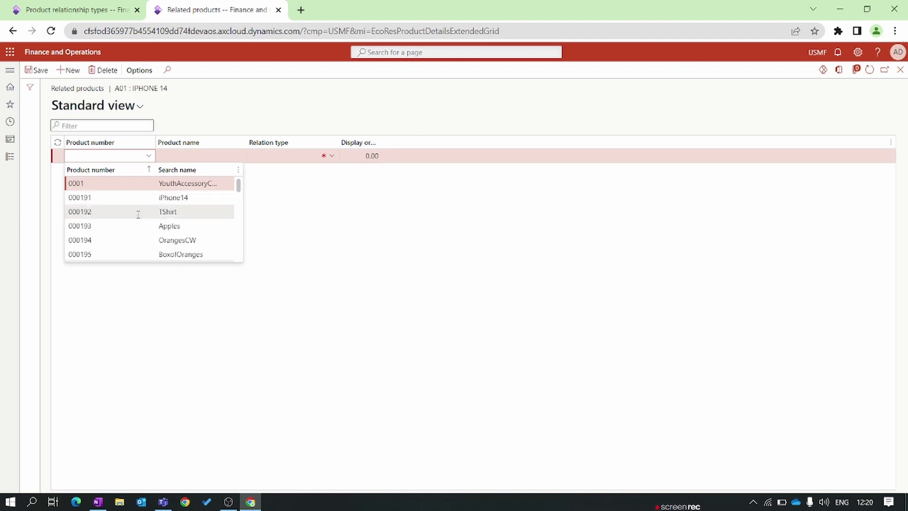
scroll(189, 208, down, 5)
click(202, 198)
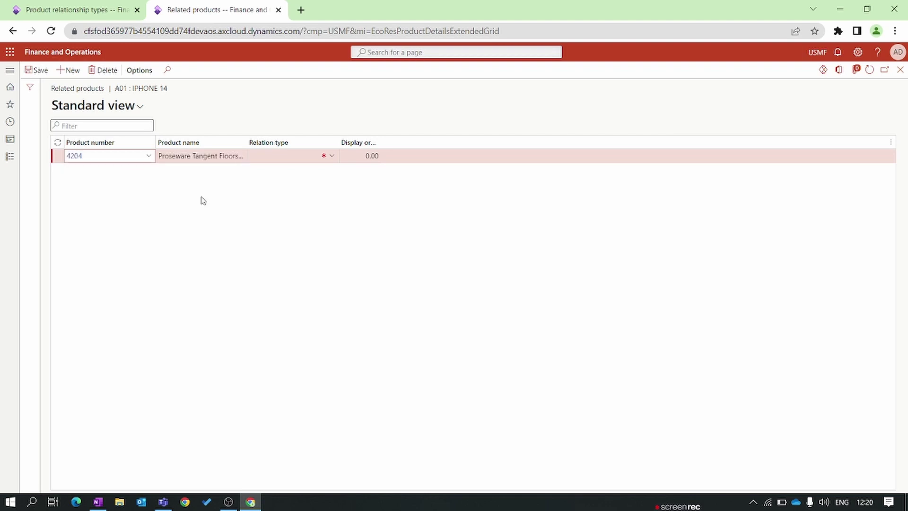
click(332, 156)
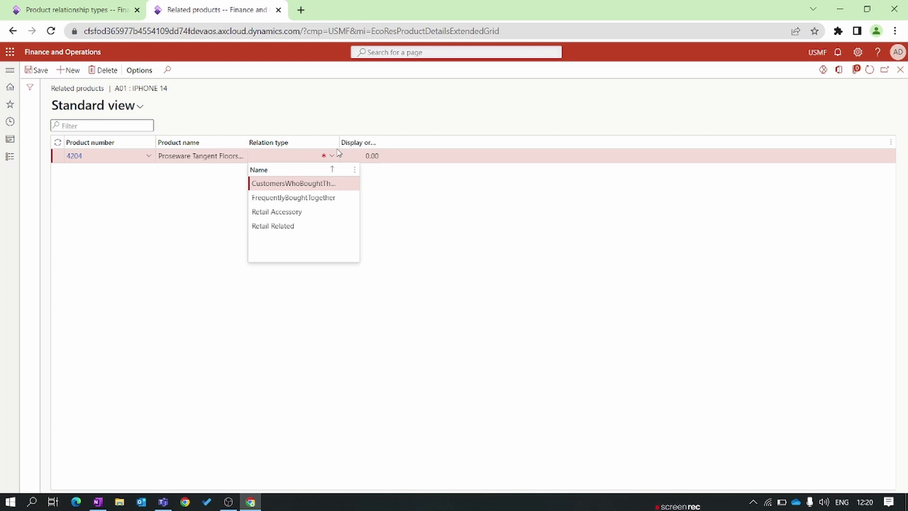
click(307, 215)
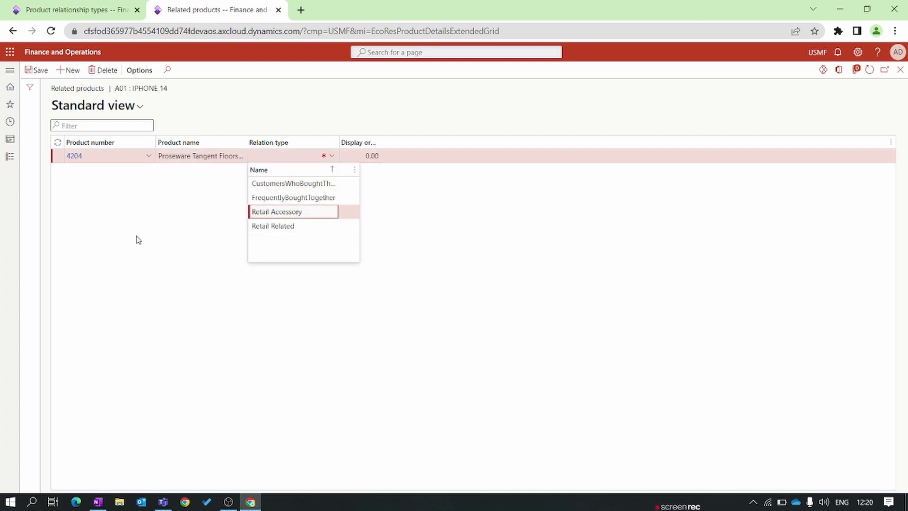
Step: Add a second related product line for 000191 iPhone 14 with relation type Retail Related
click(71, 70)
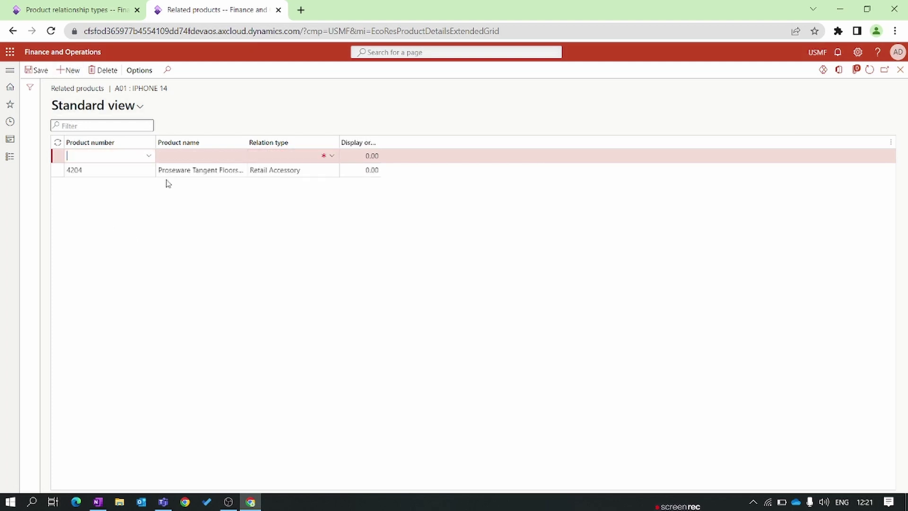
click(149, 156)
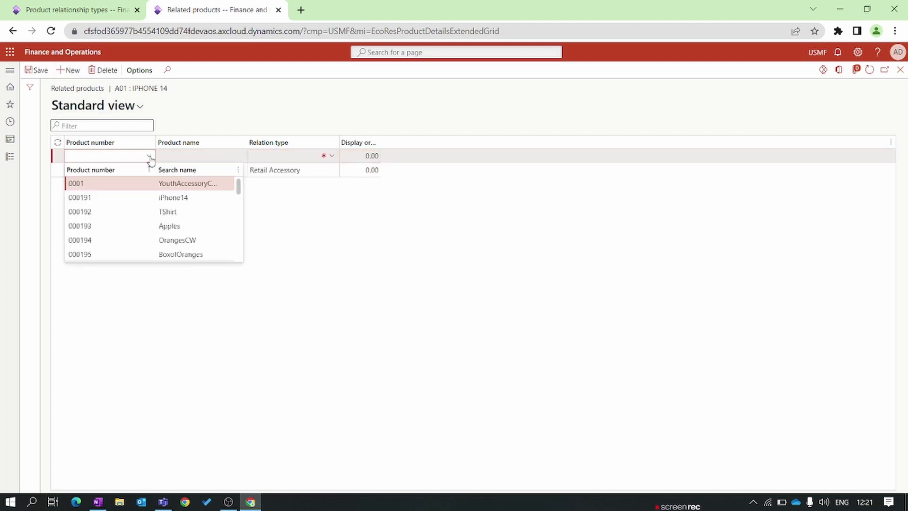
click(150, 198)
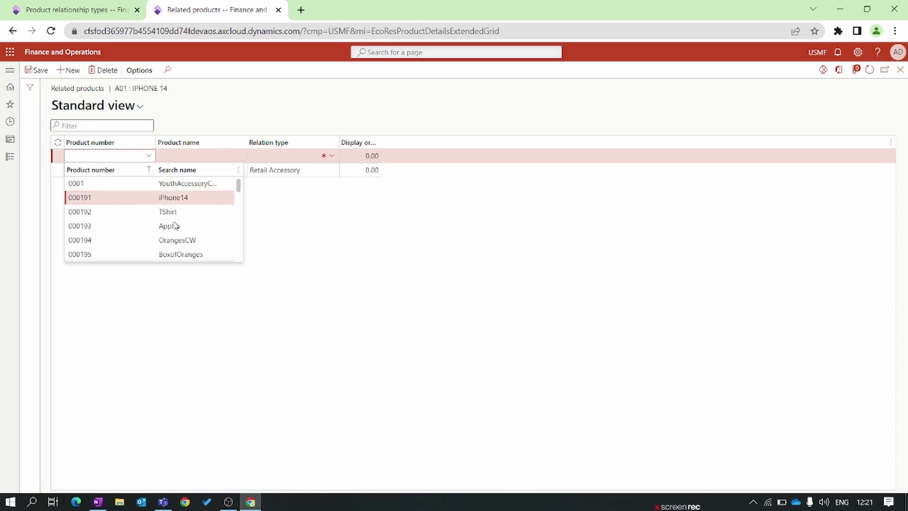
key(Down)
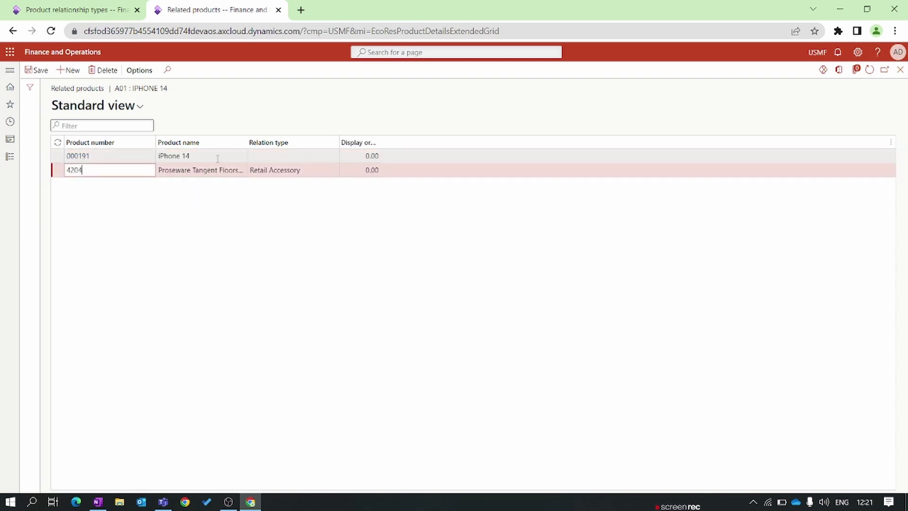
click(217, 158)
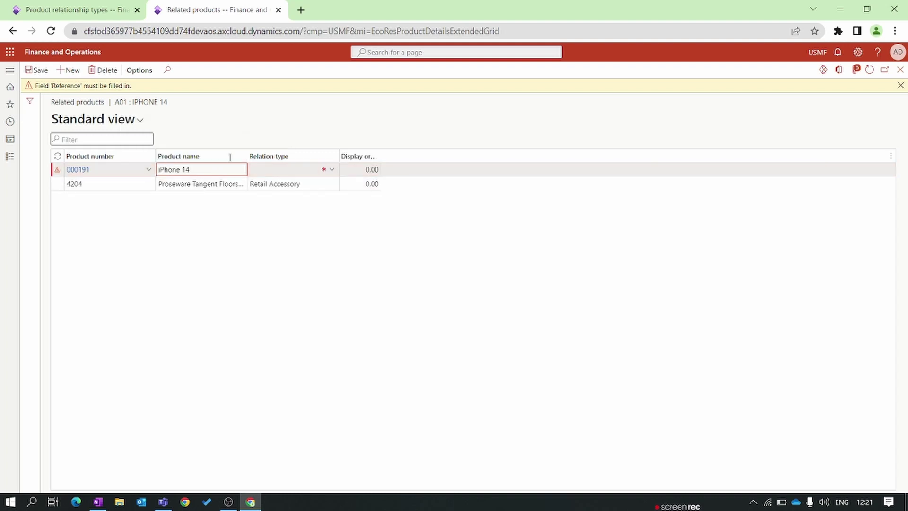
click(332, 169)
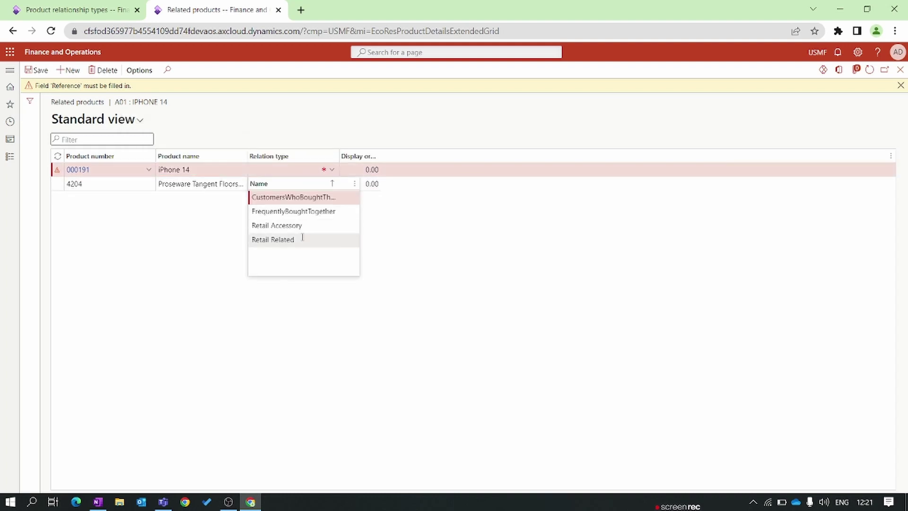
click(303, 238)
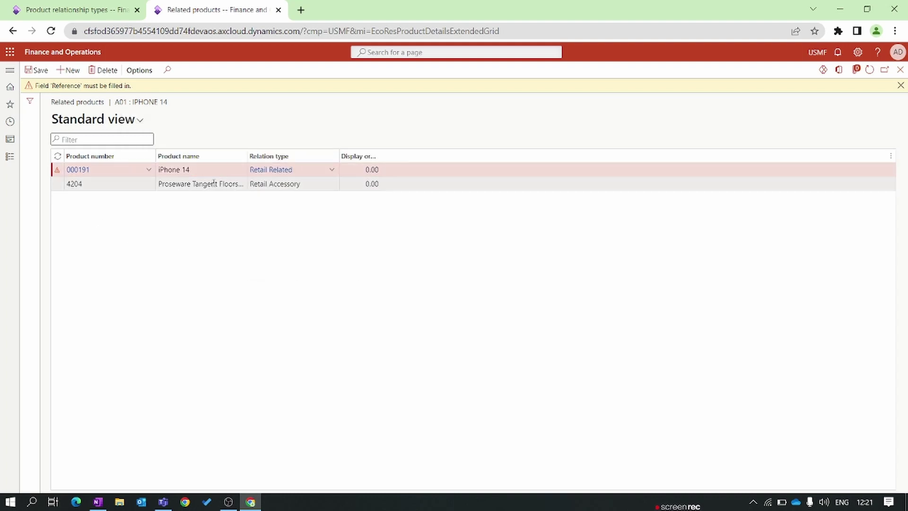
click(203, 169)
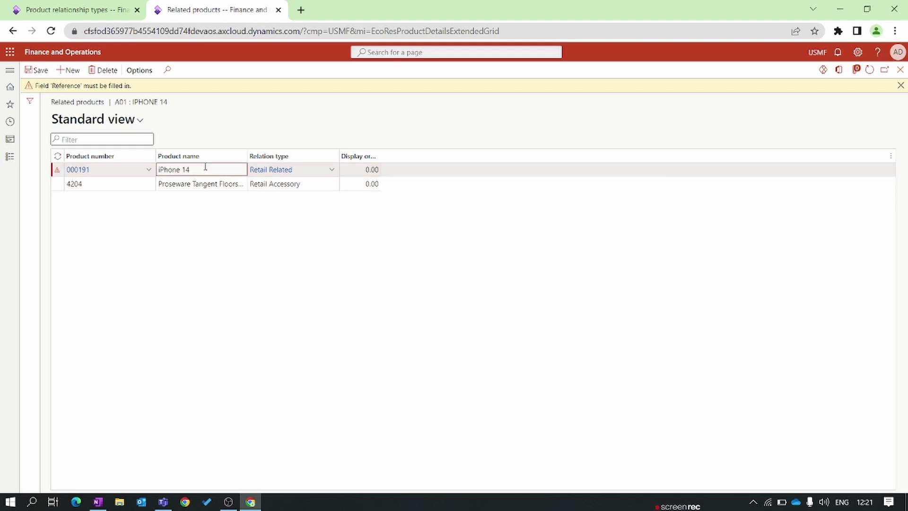
click(156, 249)
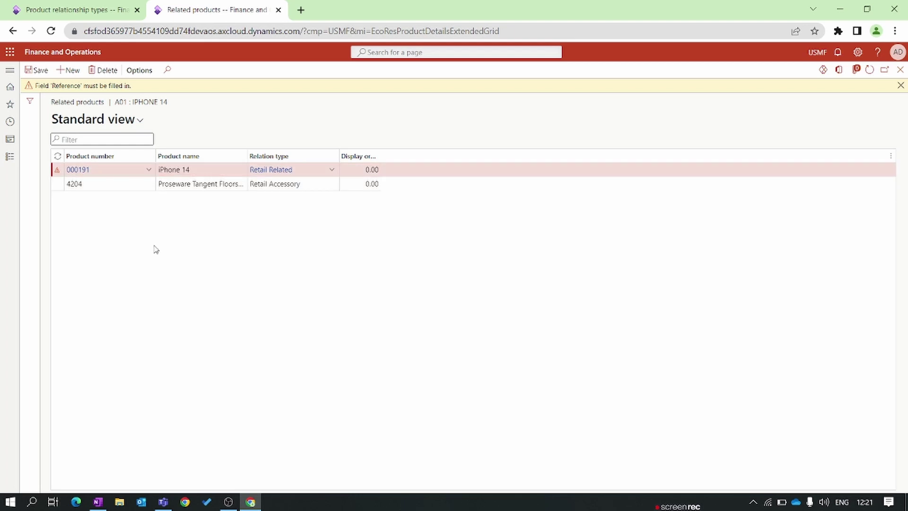
click(200, 169)
click(189, 222)
click(9, 70)
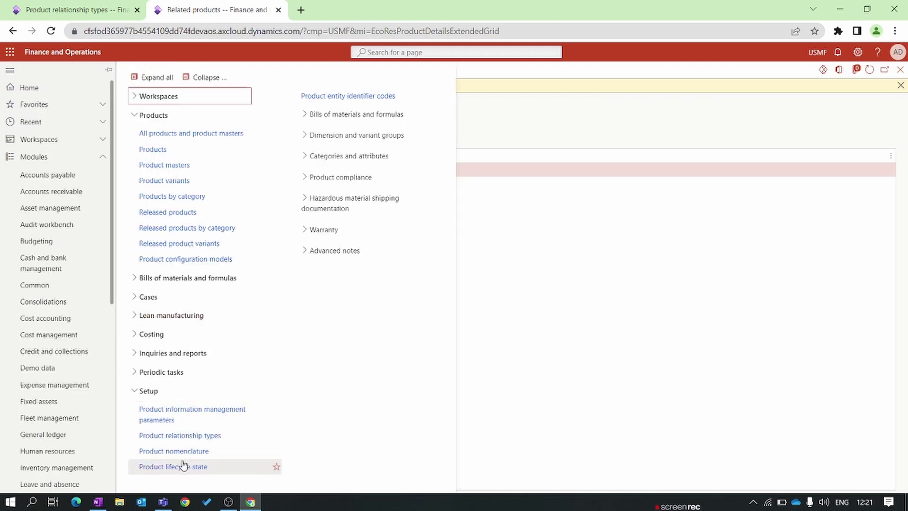
Step: Close Related products and go to the Product nomenclature setup showing ColorSize
key(Escape)
key(Escape)
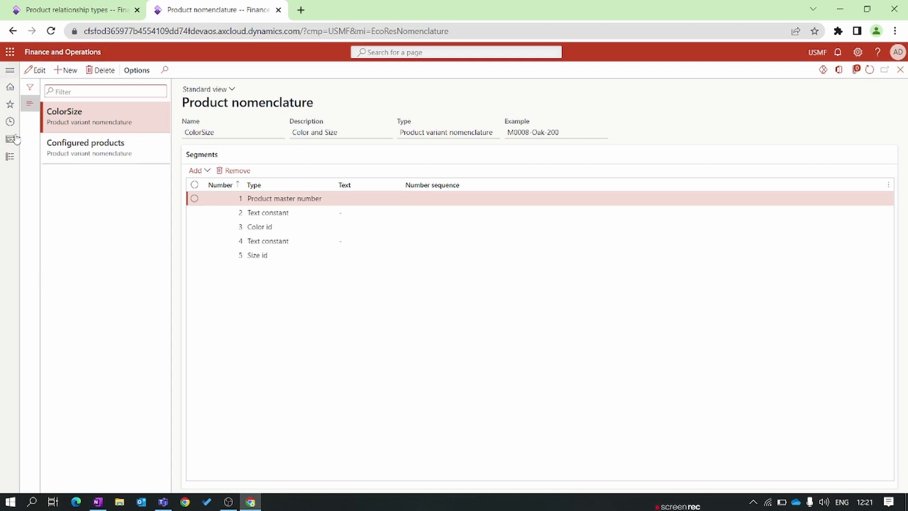
click(4, 166)
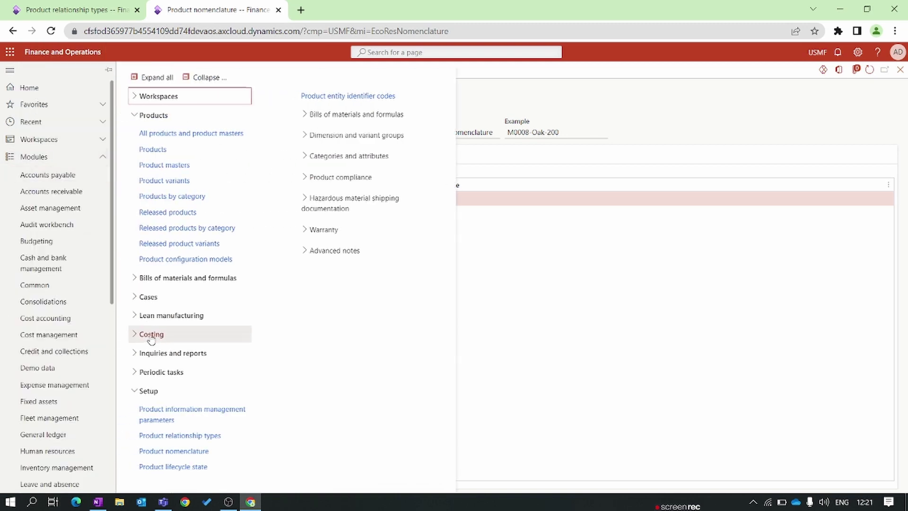
Step: Review the five lifecycle states: End of life, In design, Obsolete, Operational and Prototype
click(187, 471)
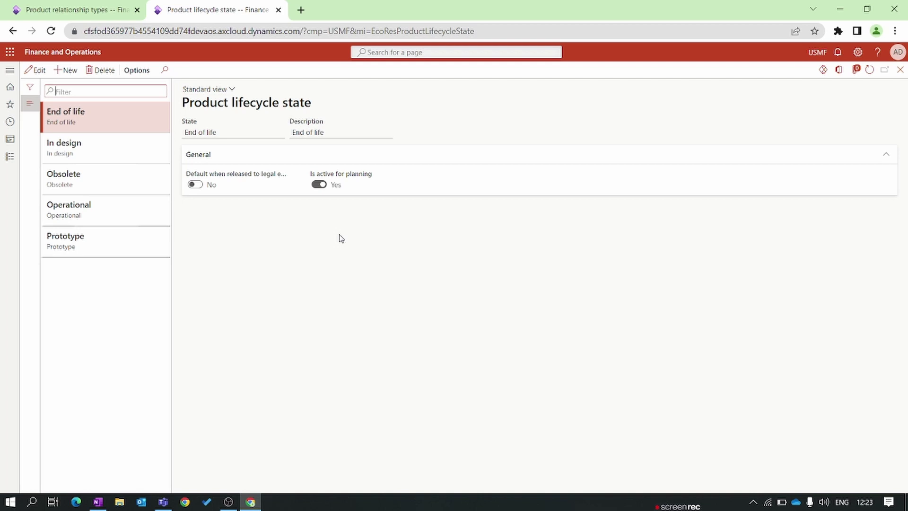
click(10, 70)
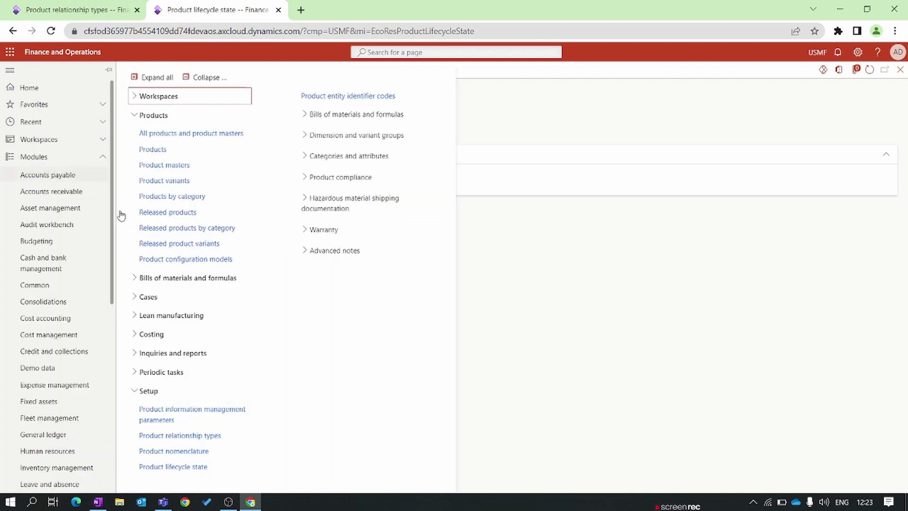
Step: Open Surface Pro 128 GB's lifecycle state lookup without choosing, then return to relationship types
click(185, 216)
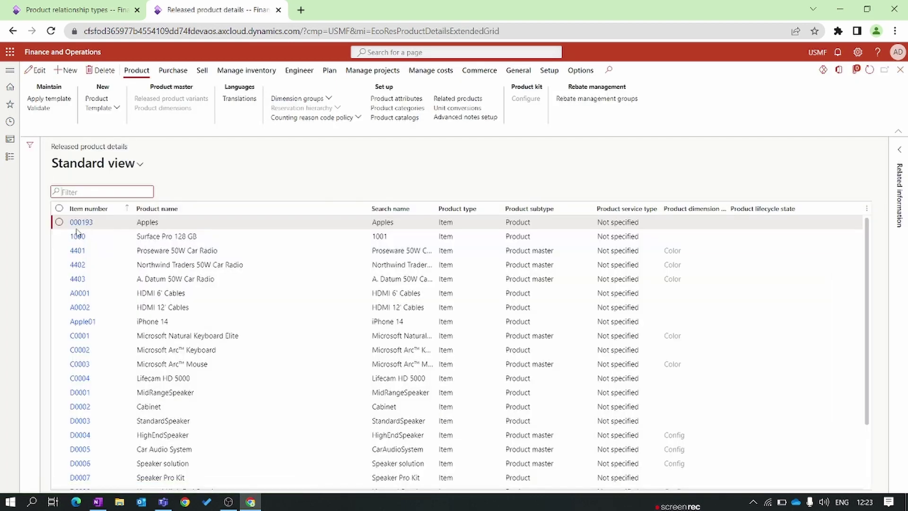
click(71, 237)
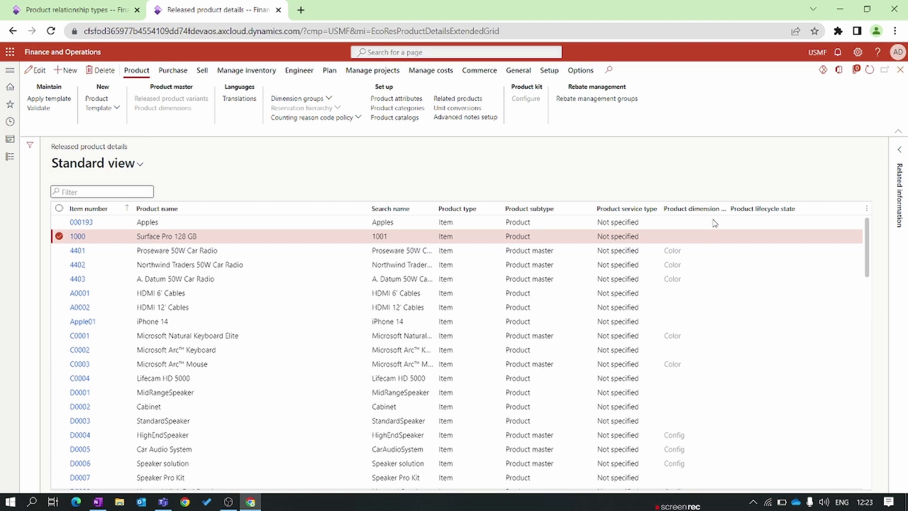
key(F2)
click(828, 240)
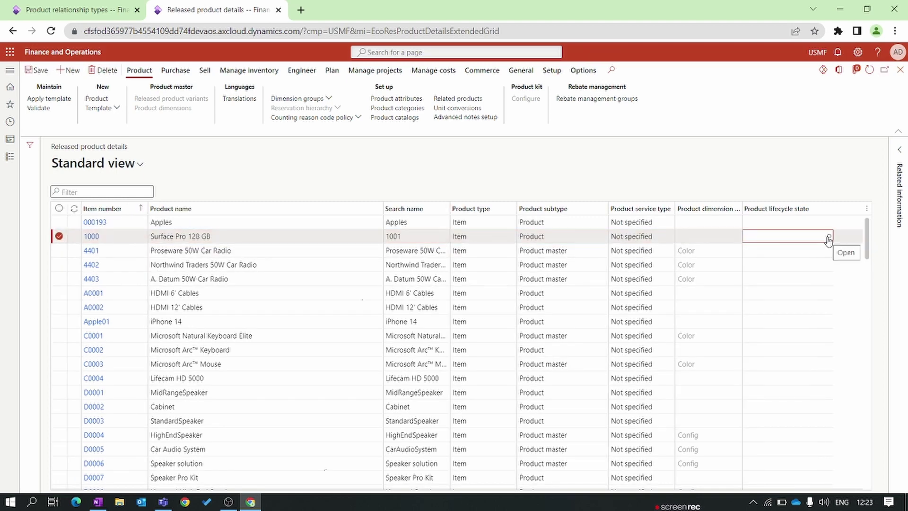
click(828, 240)
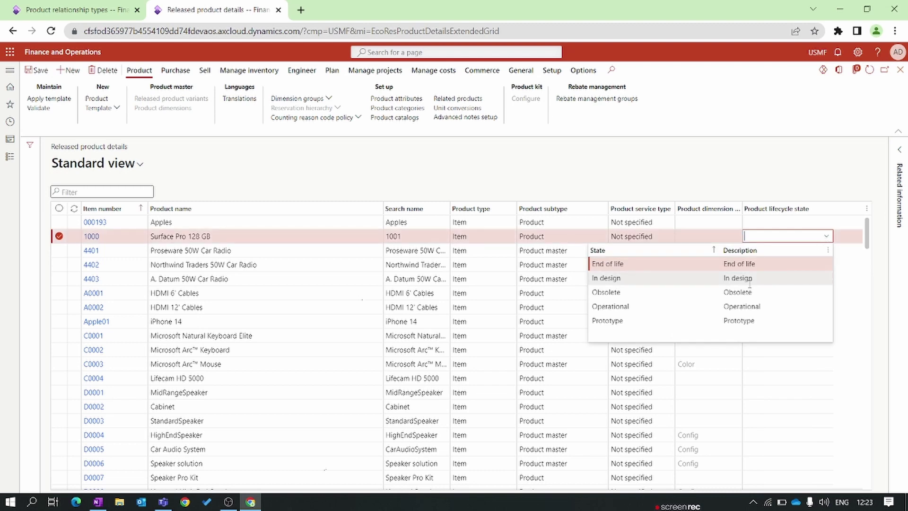
key(Escape)
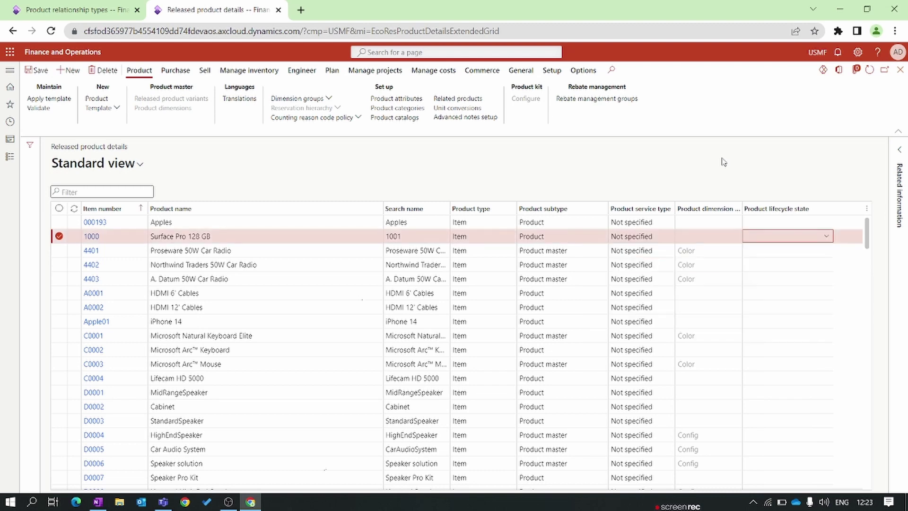
click(101, 8)
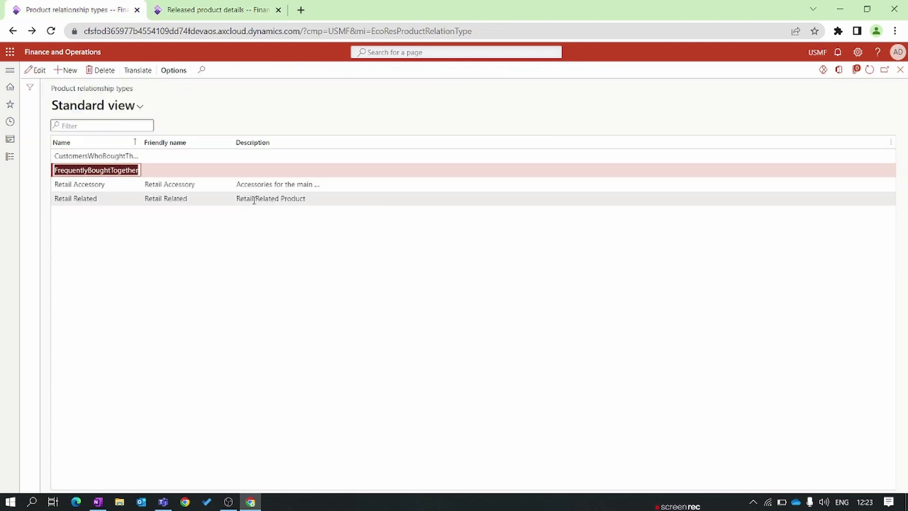
Step: Load Product lifecycle state in the first tab, then go back to Released product details
click(118, 201)
click(9, 156)
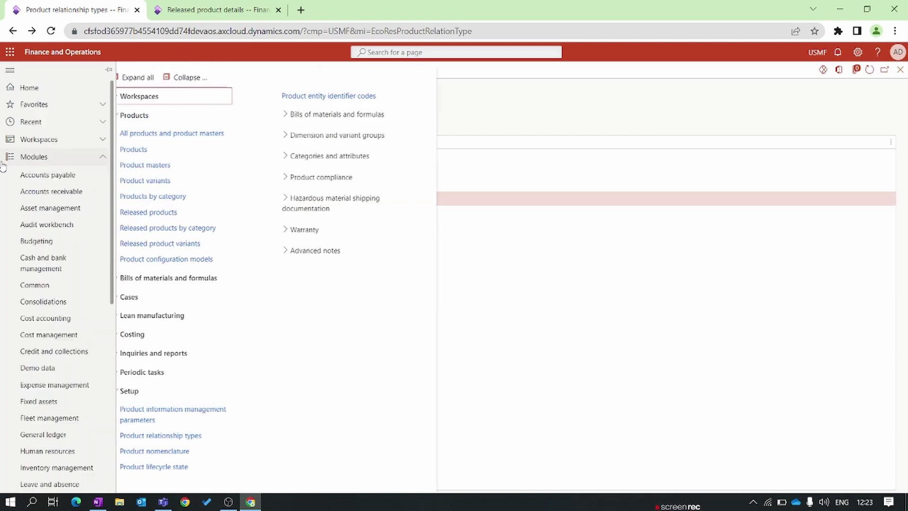
click(175, 467)
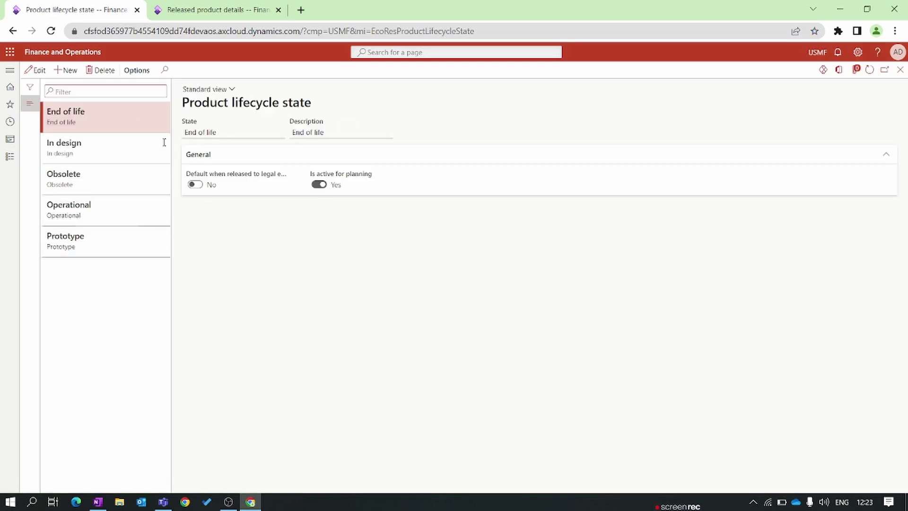
mouse_move(228, 180)
click(251, 8)
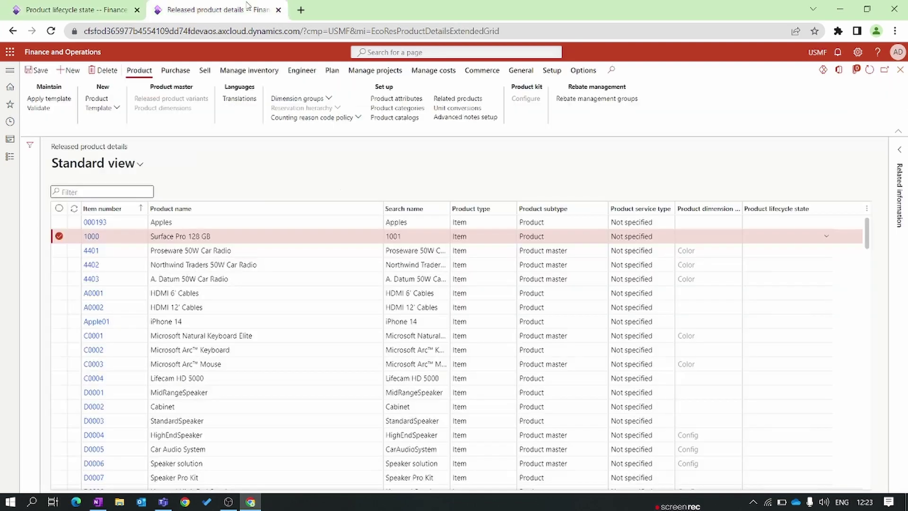
click(71, 9)
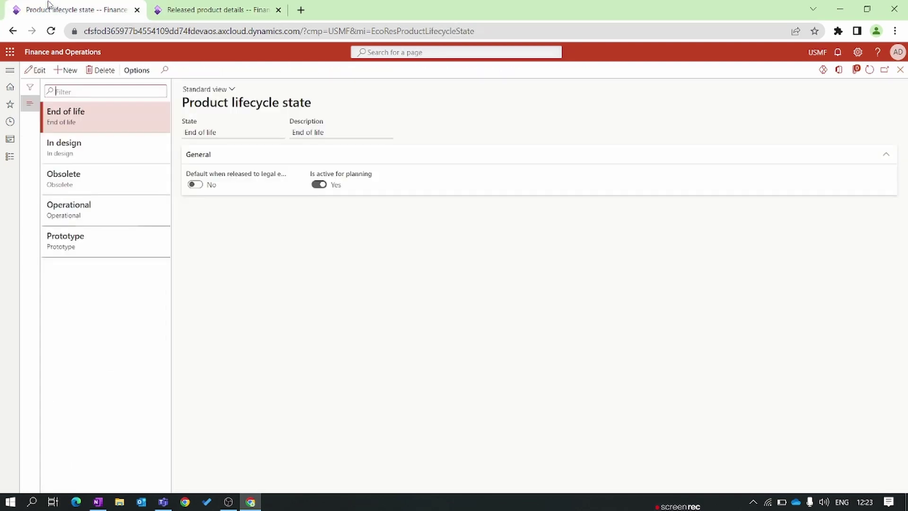
click(198, 12)
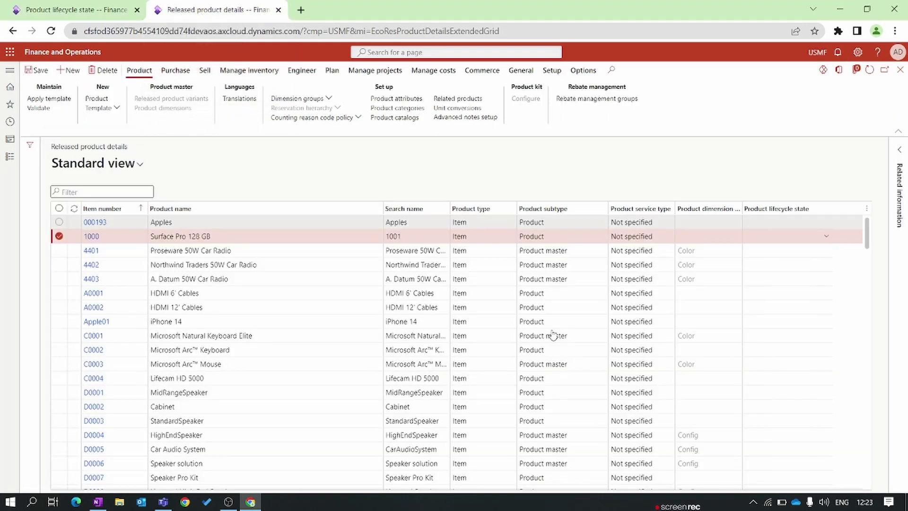
key(alt+F1)
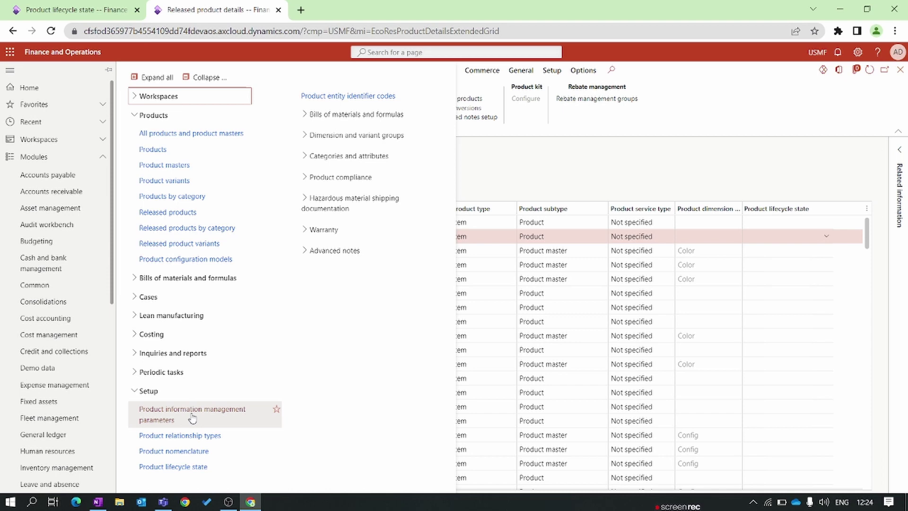